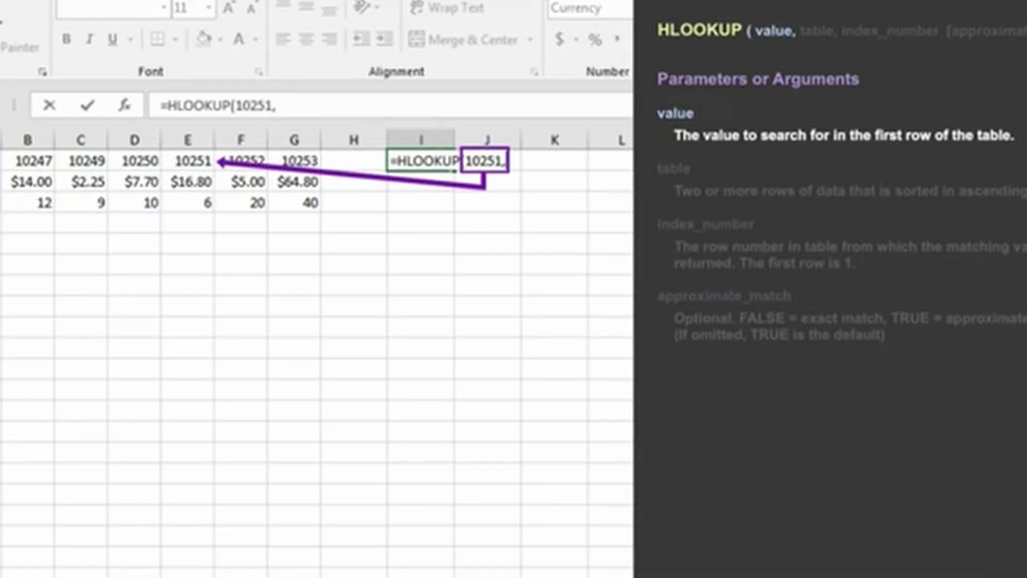
Begin =HLOOKUP(10251,A1:G3, in I1, then start the CONCAT(D4,"-",E4,"-",F4) formula in C4
{"action": "type", "text": "A1:G3,"}
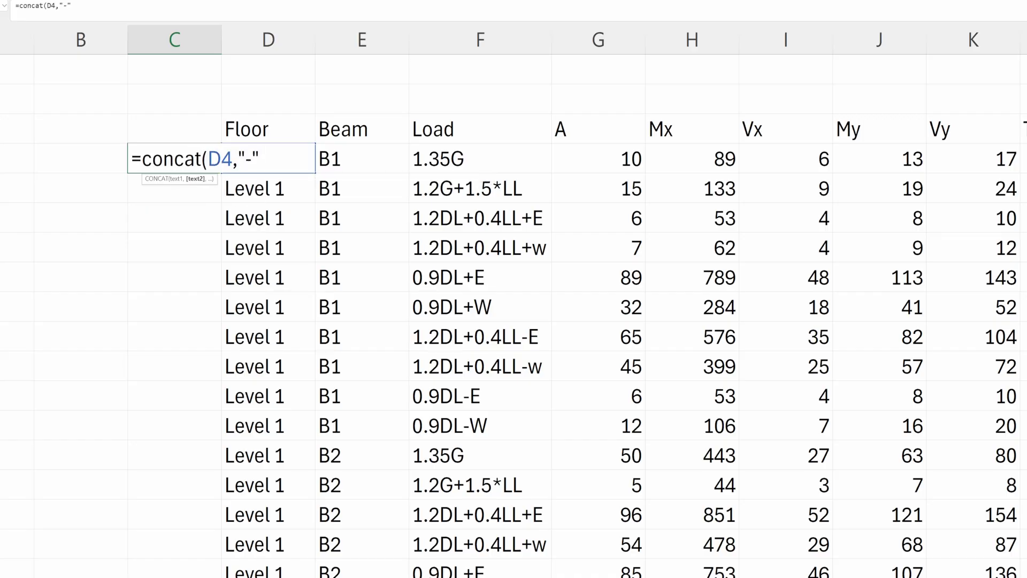
{"action": "type", "text": ",E4,"}
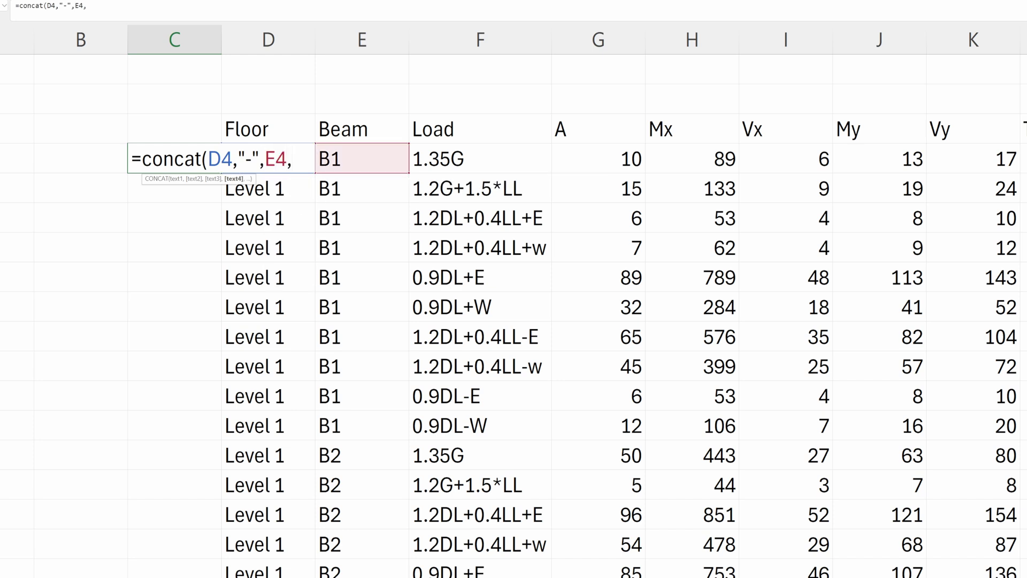
{"action": "type", "text": "\"-\",F"}
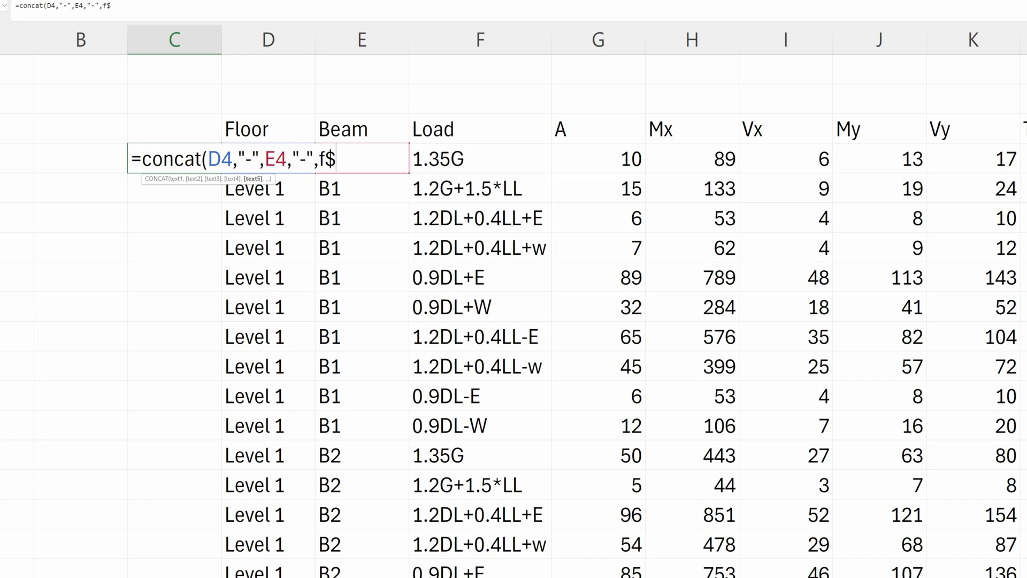
{"action": "type", "text": "4)"}
Enter the CONCAT ID formula in C4, fill it down column C, and autofit the column
{"action": "key", "text": "ctrl+Return"}
{"action": "double_click", "coordinate": [221, 46]}
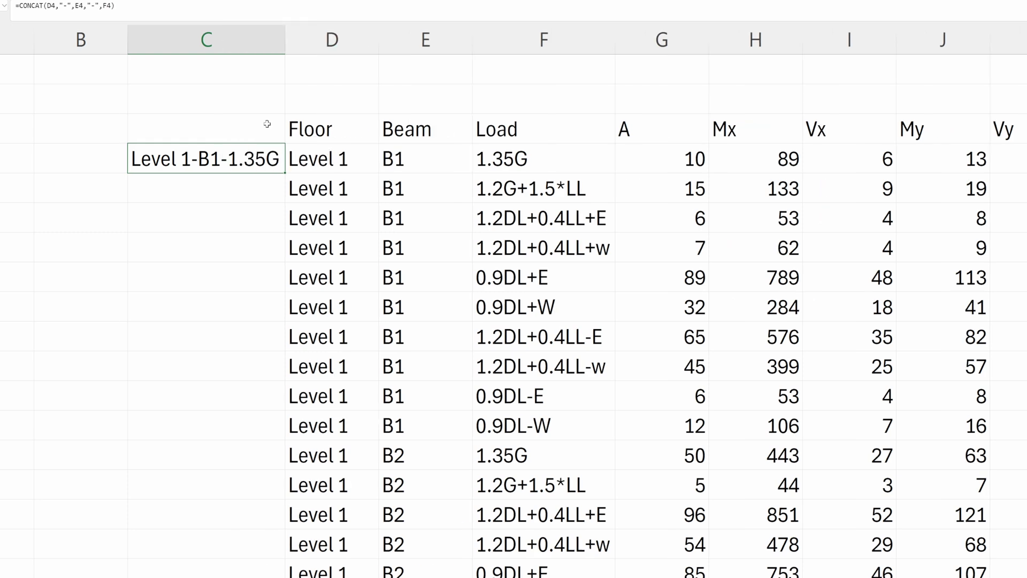
{"action": "double_click", "coordinate": [283, 171]}
{"action": "double_click", "coordinate": [286, 39]}
{"action": "left_click", "coordinate": [626, 188]}
{"action": "left_click", "coordinate": [249, 121]}
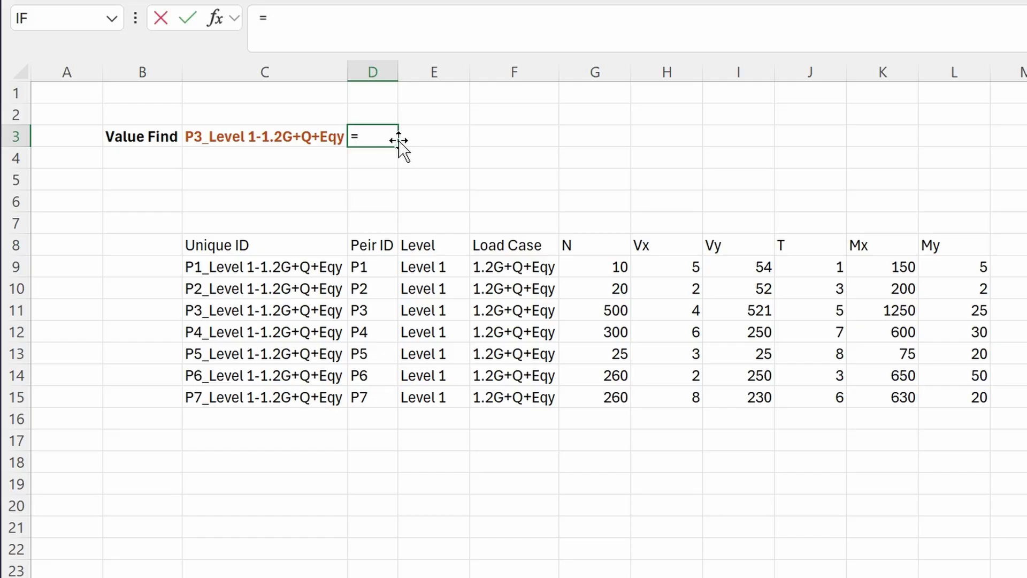
Enter =MATCH(C3,C9:C15,0) in D3 to find P3's position in the Unique ID list
{"action": "type", "text": "tvh"}
{"action": "key", "text": "BackSpace"}
{"action": "key", "text": "BackSpace"}
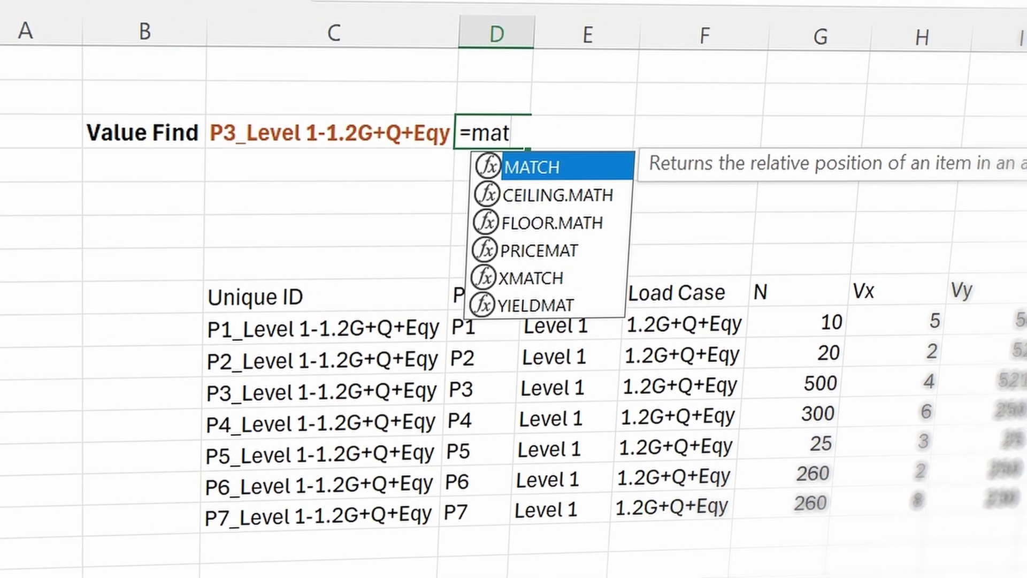
{"action": "type", "text": "ch("}
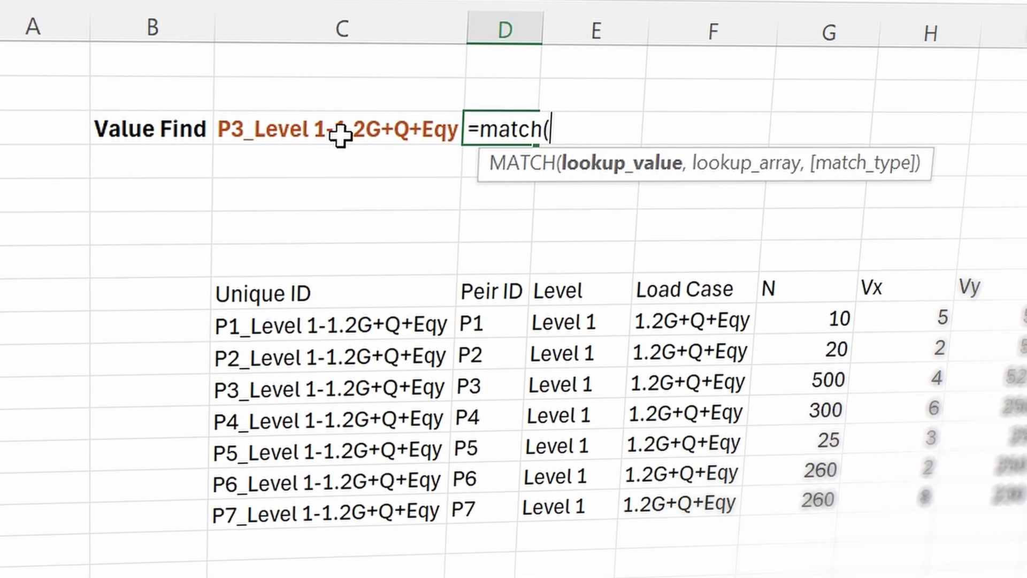
{"action": "left_click", "coordinate": [336, 138]}
{"action": "type", "text": ","}
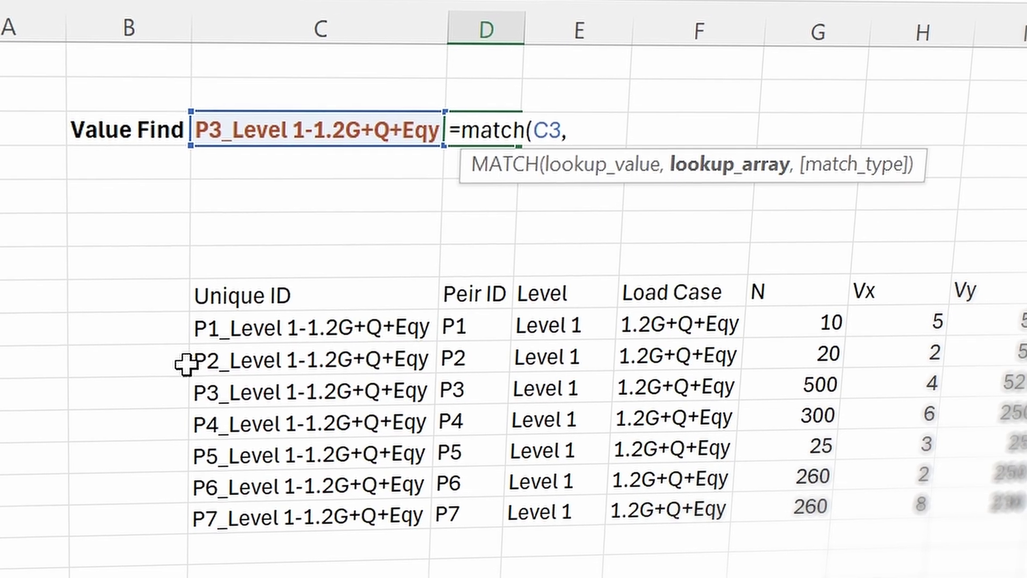
{"action": "left_click_drag", "start_coordinate": [300, 326], "coordinate": [285, 511]}
{"action": "type", "text": ","}
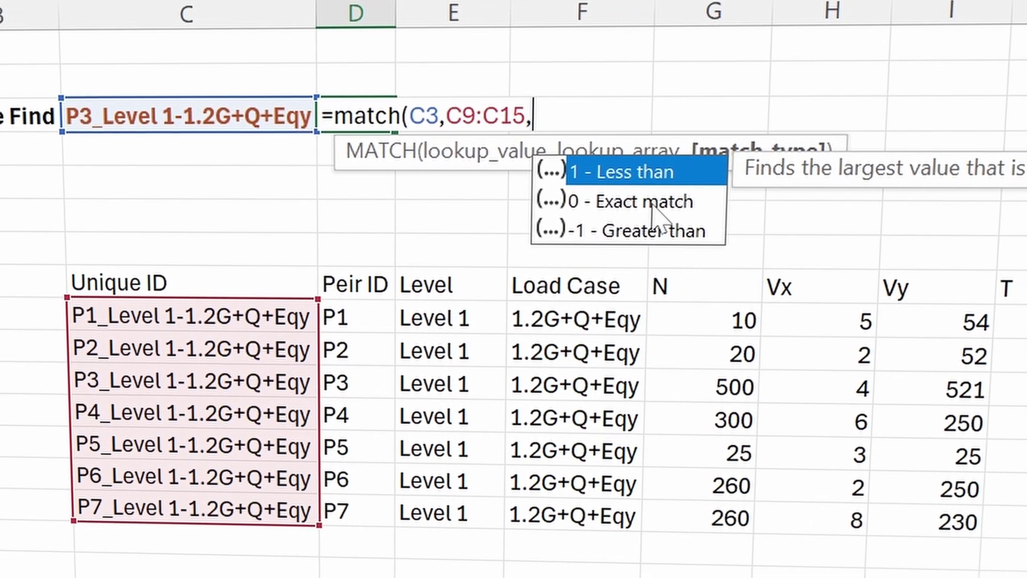
{"action": "type", "text": "0"}
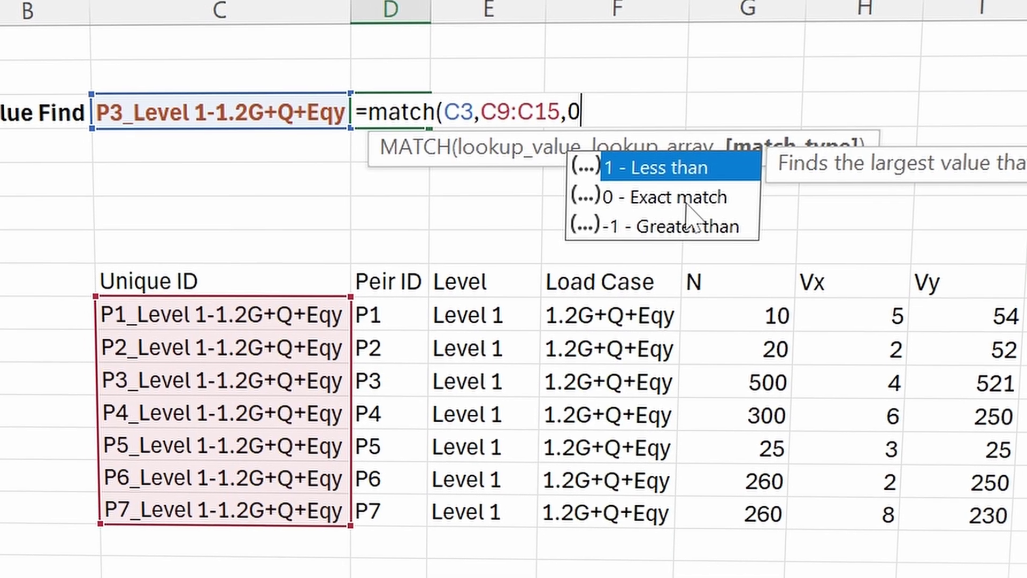
{"action": "type", "text": ")"}
{"action": "key", "text": "Return"}
Enter 1 in column B beside the P1 row to start the numbering
{"action": "key", "text": "Up"}
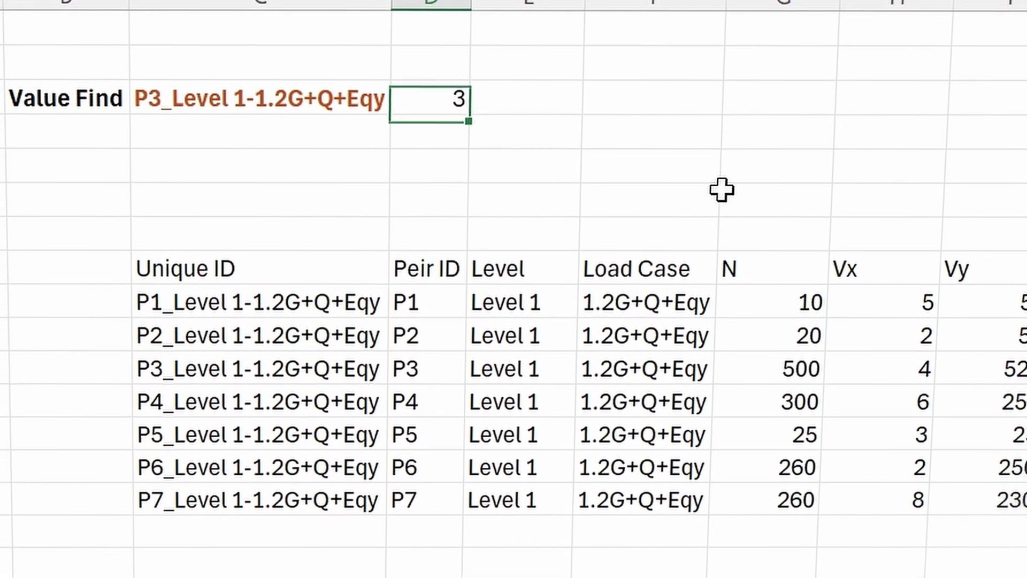
{"action": "key", "text": "Down"}
{"action": "key", "text": "Down"}
{"action": "key", "text": "Left"}
{"action": "key", "text": "Left"}
{"action": "key", "text": "Down"}
{"action": "key", "text": "Down"}
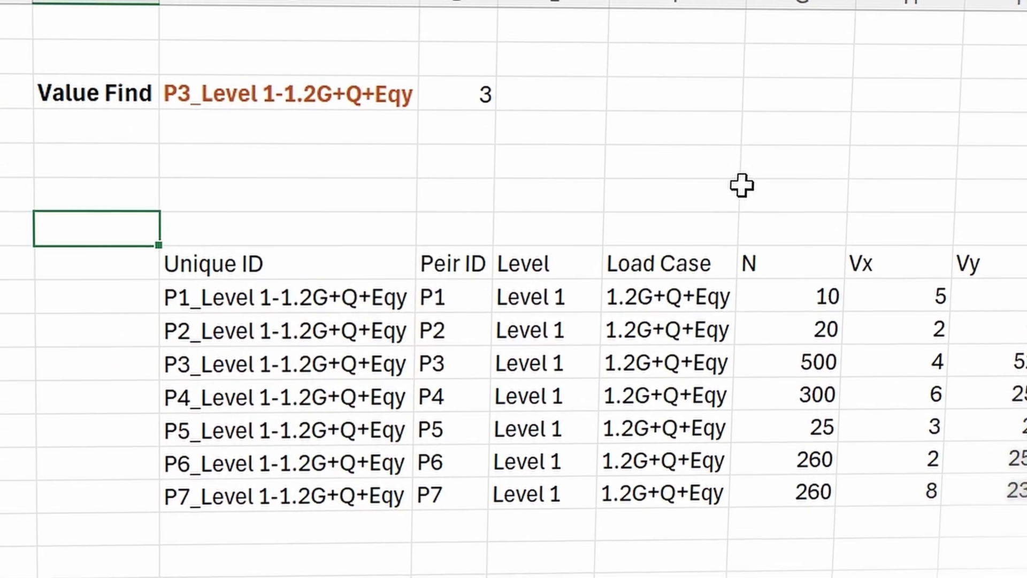
{"action": "key", "text": "Down"}
{"action": "key", "text": "Down"}
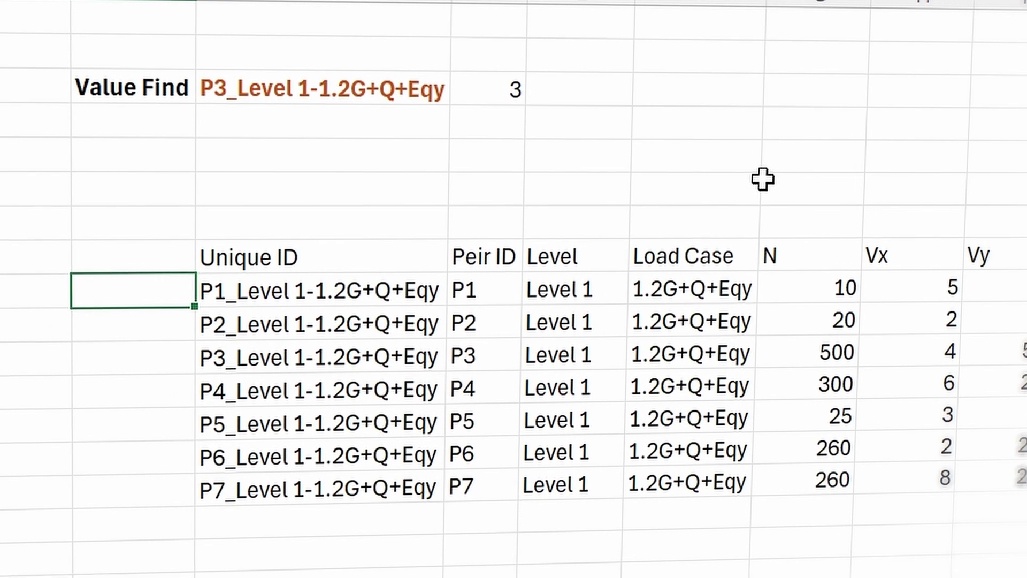
{"action": "type", "text": "1"}
{"action": "key", "text": "Return"}
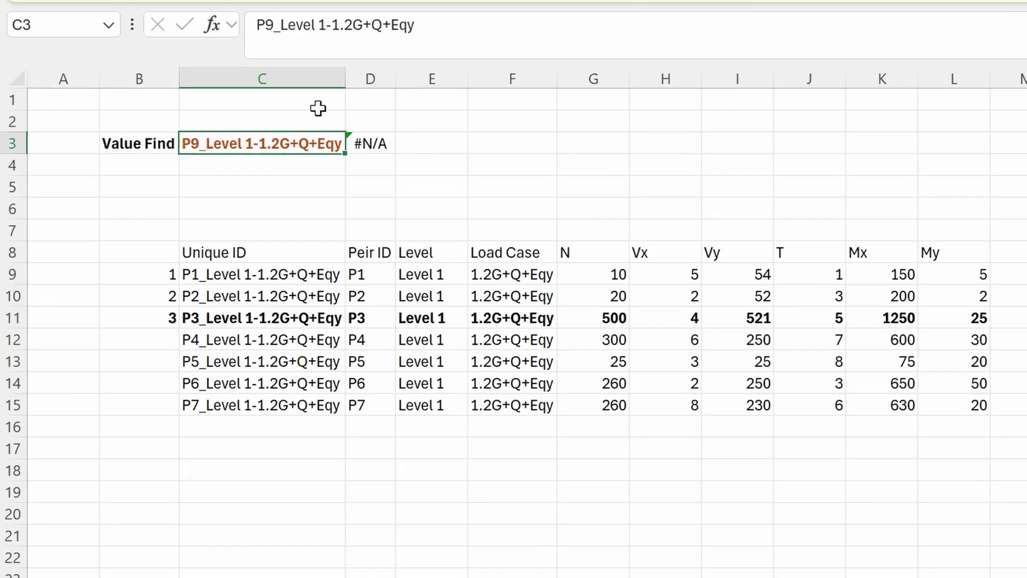
Wrap D3's MATCH in IFERROR(...,"") so unknown IDs show blank
{"action": "key", "text": "Right"}
{"action": "key", "text": "F2"}
{"action": "type", "text": "iferr"}
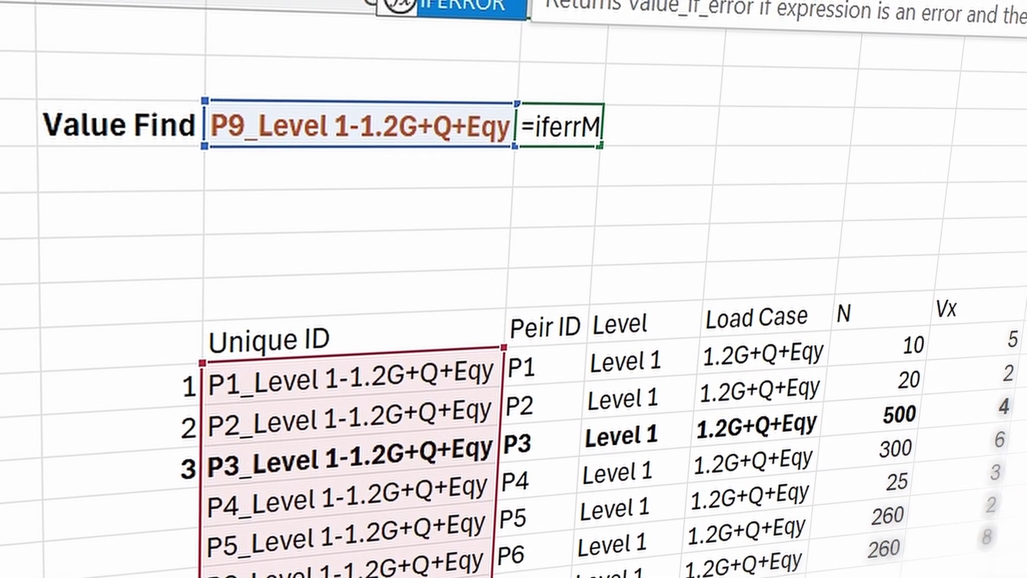
{"action": "key", "text": "Right"}
{"action": "key", "text": "Right"}
{"action": "key", "text": "Right"}
{"action": "key", "text": "Right"}
{"action": "key", "text": "Right"}
{"action": "key", "text": "Right"}
{"action": "key", "text": "Right"}
{"action": "key", "text": "Right"}
{"action": "key", "text": "Right"}
{"action": "key", "text": "Right"}
{"action": "key", "text": "Right"}
{"action": "key", "text": "Right"}
{"action": "key", "text": "Right"}
{"action": "key", "text": "Right"}
{"action": "key", "text": "Right"}
{"action": "key", "text": "Right"}
{"action": "key", "text": "Right"}
{"action": "key", "text": "Right"}
{"action": "key", "text": "Right"}
{"action": "type", "text": ","}
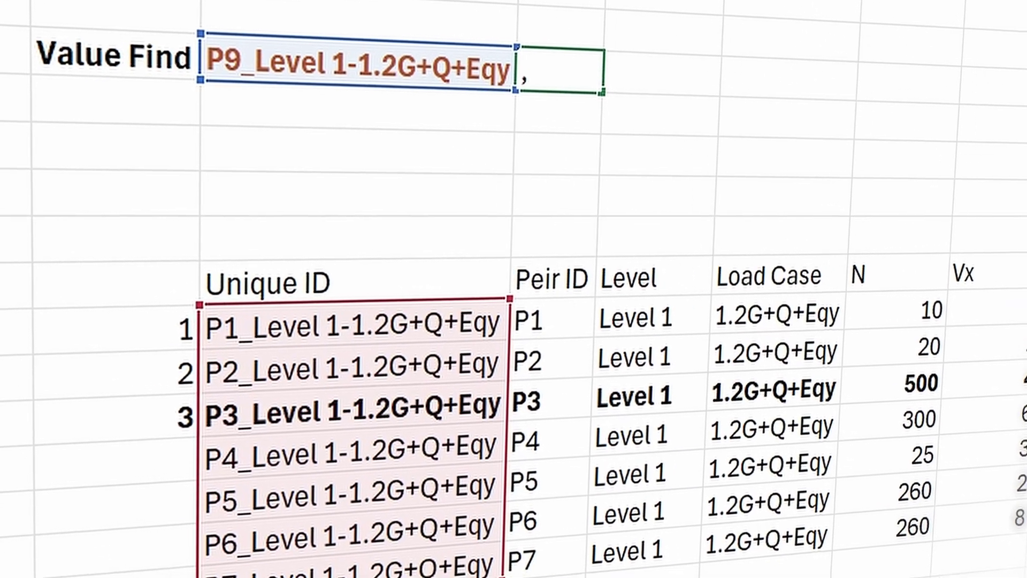
{"action": "type", "text": "\"\")"}
{"action": "key", "text": "Return"}
Change the lookup ID in C3 to P4, which returns position 4
{"action": "left_click", "coordinate": [246, 63]}
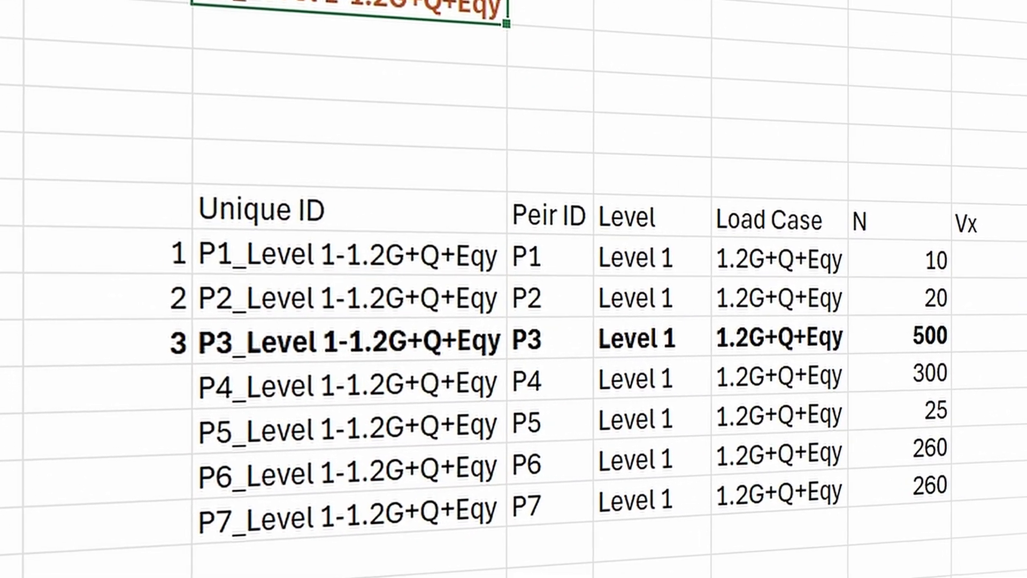
{"action": "key", "text": "Return"}
{"action": "left_click", "coordinate": [98, 392]}
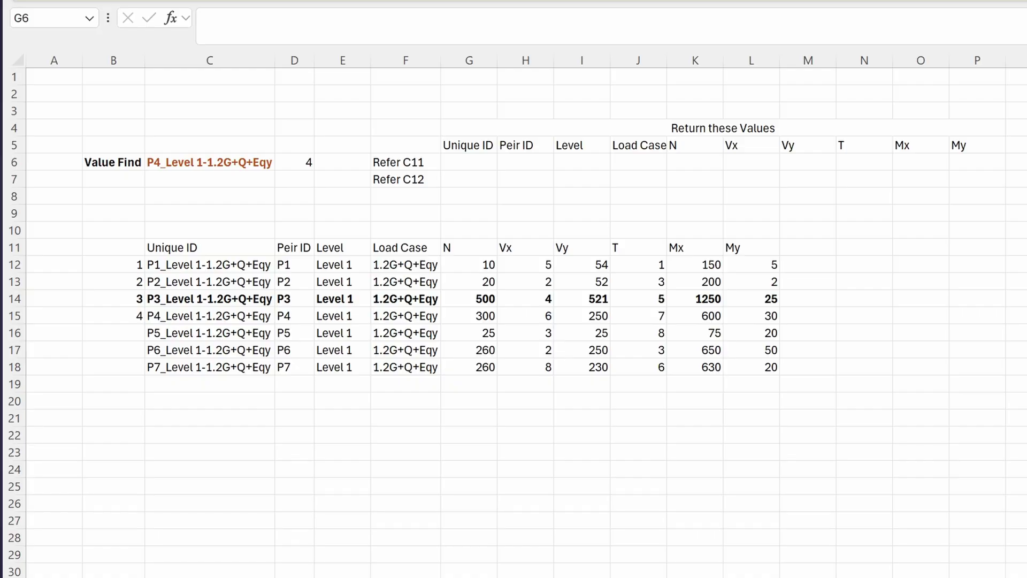
Start the OFFSET formula for the return row, then inspect the Unique ID lookup formula
{"action": "type", "text": "=offset("}
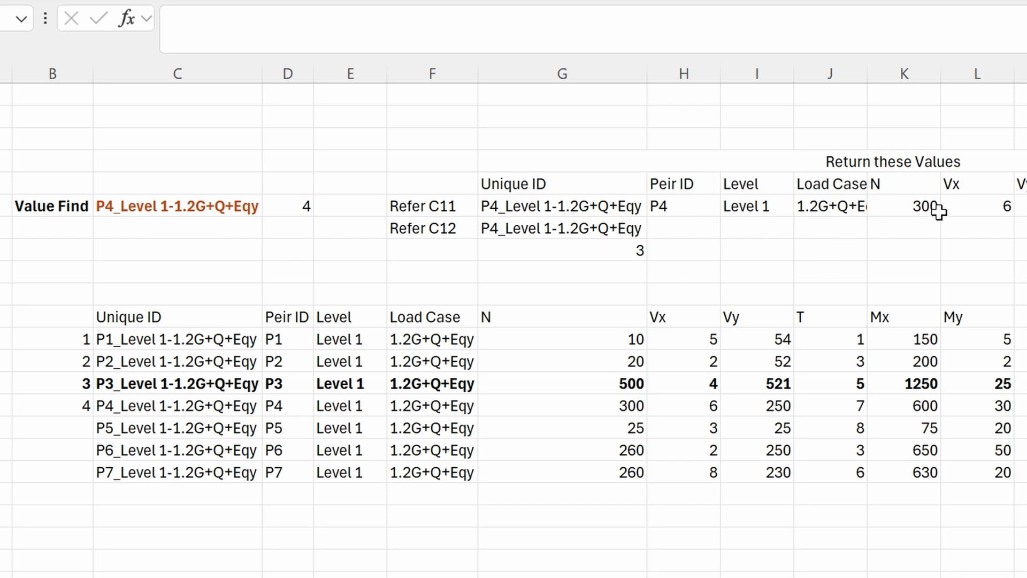
{"action": "left_click", "coordinate": [573, 201]}
{"action": "key", "text": "F2"}
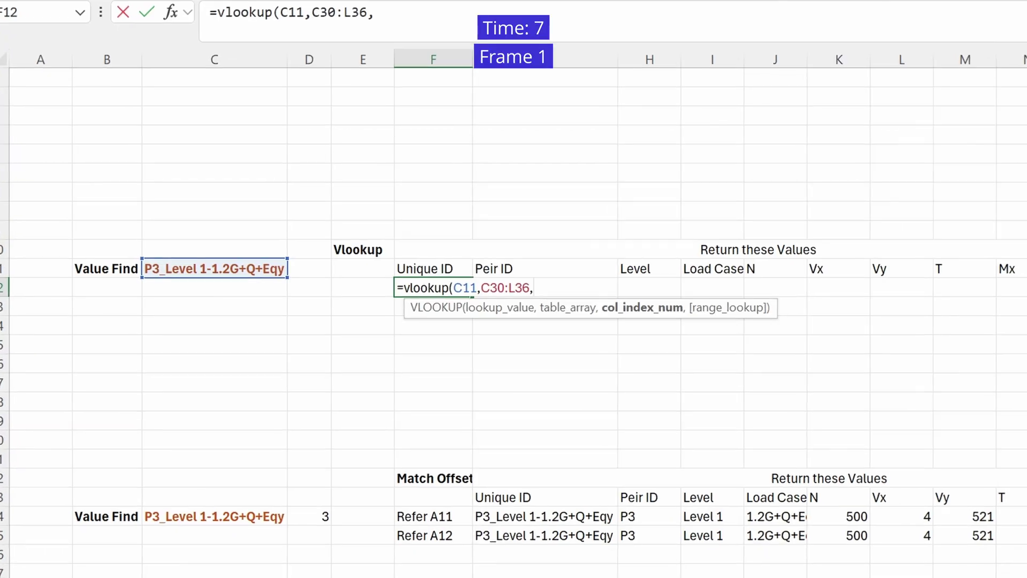
Finish the VLOOKUP with the matched column index and TRUE as match mode
{"action": "type", "text": "0,"}
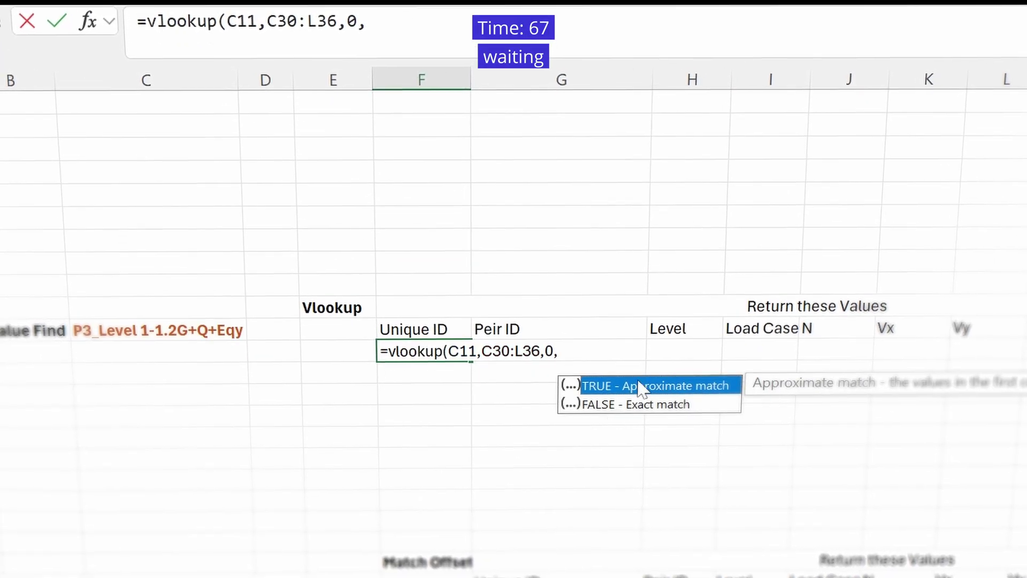
{"action": "double_click", "coordinate": [640, 388]}
{"action": "type", "text": ")"}
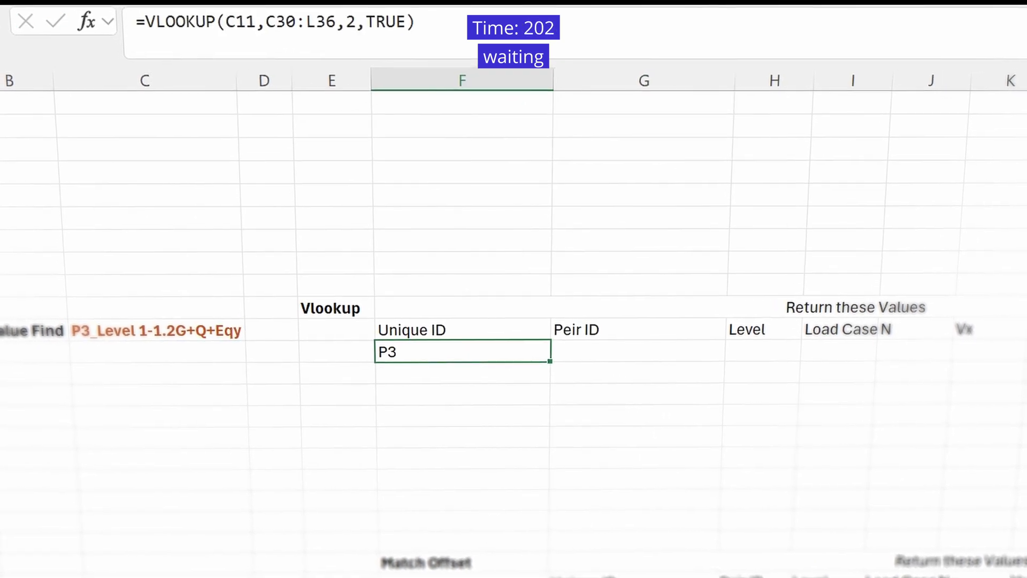
Try a temporary MATCH formula in an empty cell, then delete it
{"action": "left_click", "coordinate": [463, 415]}
{"action": "type", "text": "=matc"}
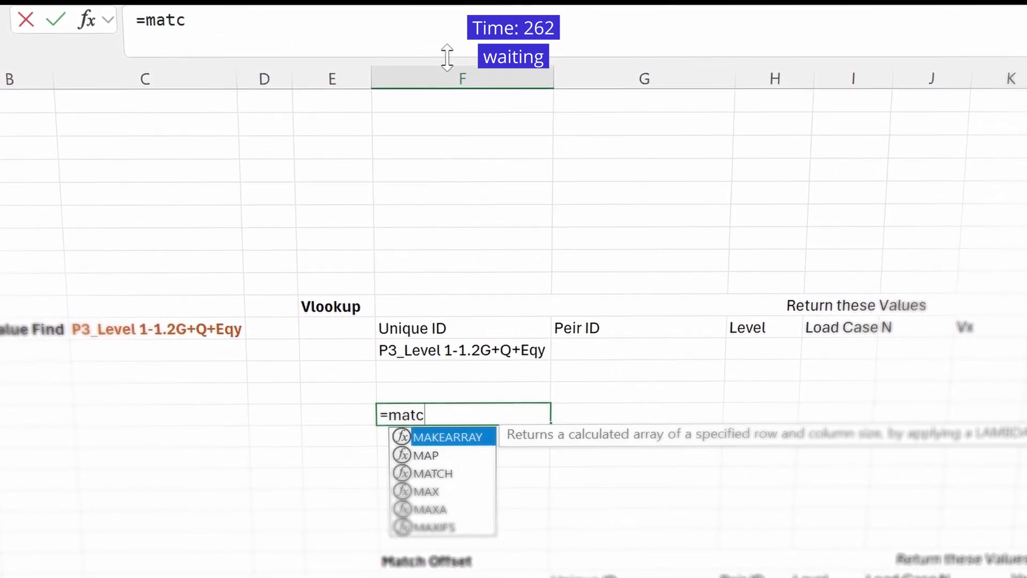
{"action": "type", "text": "h(,0),TRUE)"}
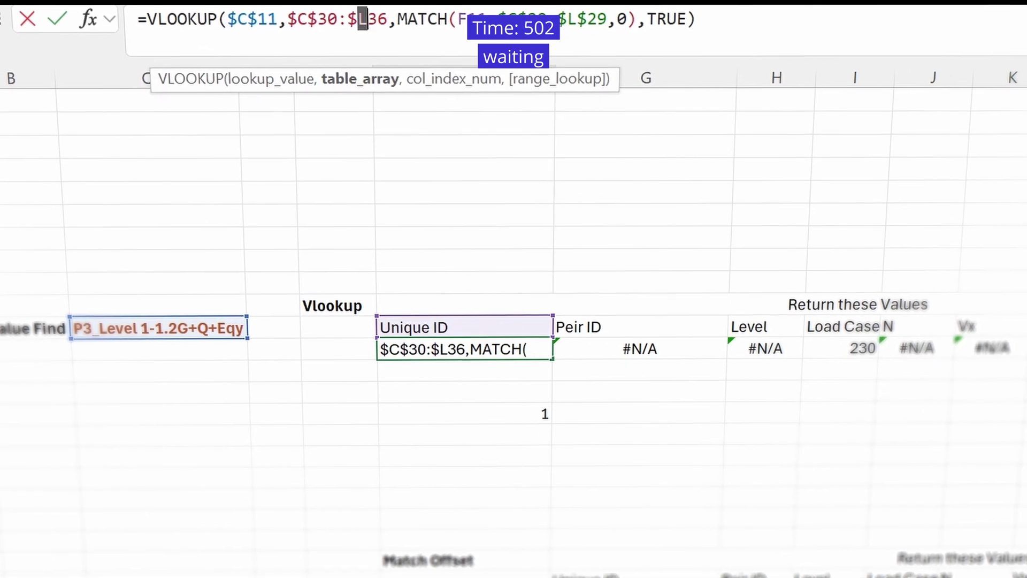
{"action": "left_click", "coordinate": [524, 416]}
{"action": "key", "text": "Delete"}
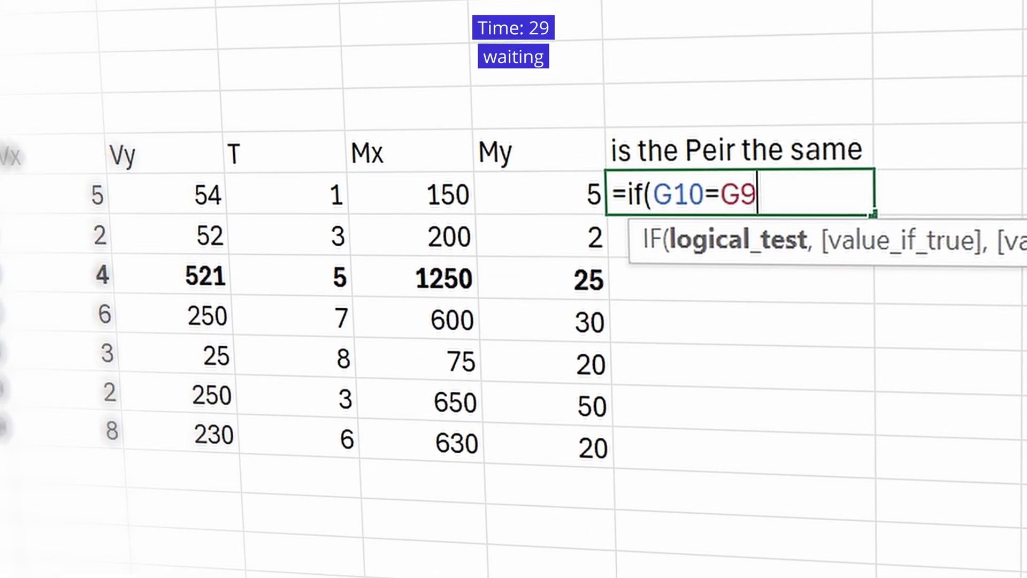
Complete the IF running-count formula (=G9 ... +1,1) and fill it down all table rows
{"action": "type", "text": ","}
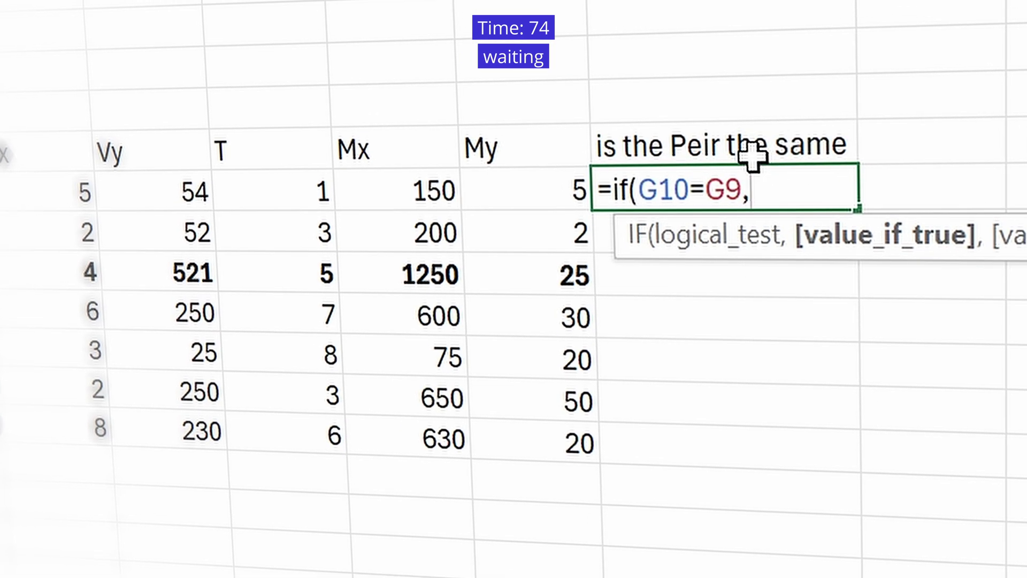
{"action": "left_click", "coordinate": [752, 155]}
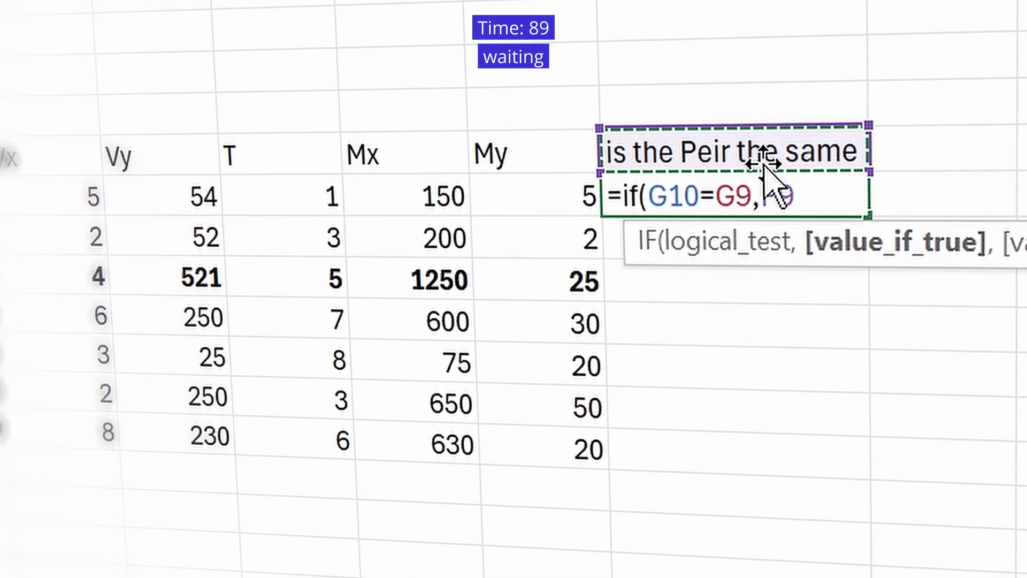
{"action": "type", "text": "+1,1"}
{"action": "key", "text": "Return"}
{"action": "left_click", "coordinate": [834, 194]}
{"action": "left_click_drag", "start_coordinate": [856, 214], "coordinate": [832, 478]}
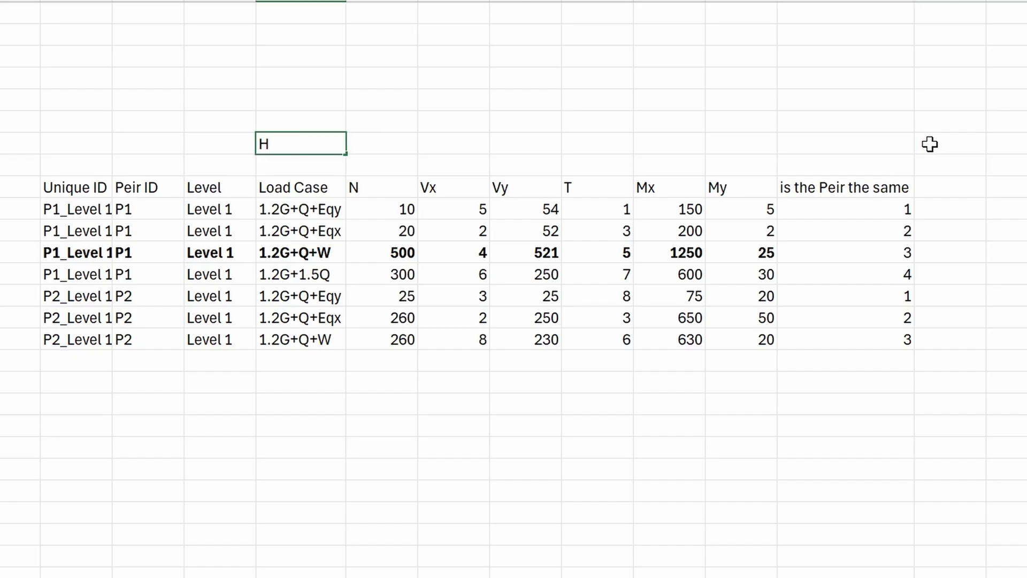
Add a 'How Many' / P1 row with a COUNTIF of the Peir IDs, giving 4
{"action": "type", "text": "Countif"}
{"action": "key", "text": "BackSpace"}
{"action": "key", "text": "BackSpace"}
{"action": "key", "text": "BackSpace"}
{"action": "key", "text": "BackSpace"}
{"action": "key", "text": "BackSpace"}
{"action": "key", "text": "BackSpace"}
{"action": "key", "text": "BackSpace"}
{"action": "type", "text": "How "}
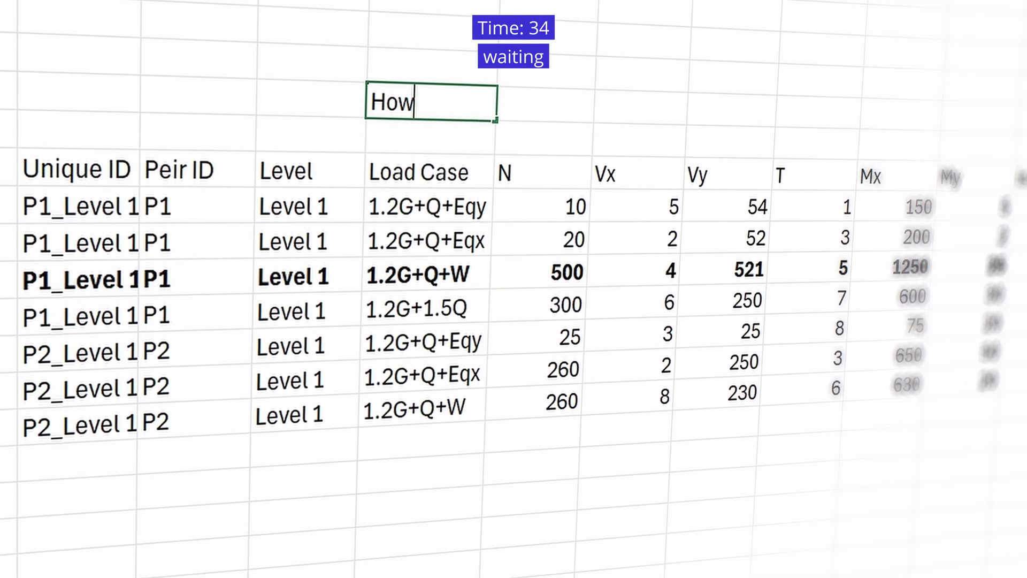
{"action": "type", "text": "Many"}
{"action": "key", "text": "Tab"}
{"action": "type", "text": "P1"}
{"action": "key", "text": "Tab"}
{"action": "type", "text": "=c"}
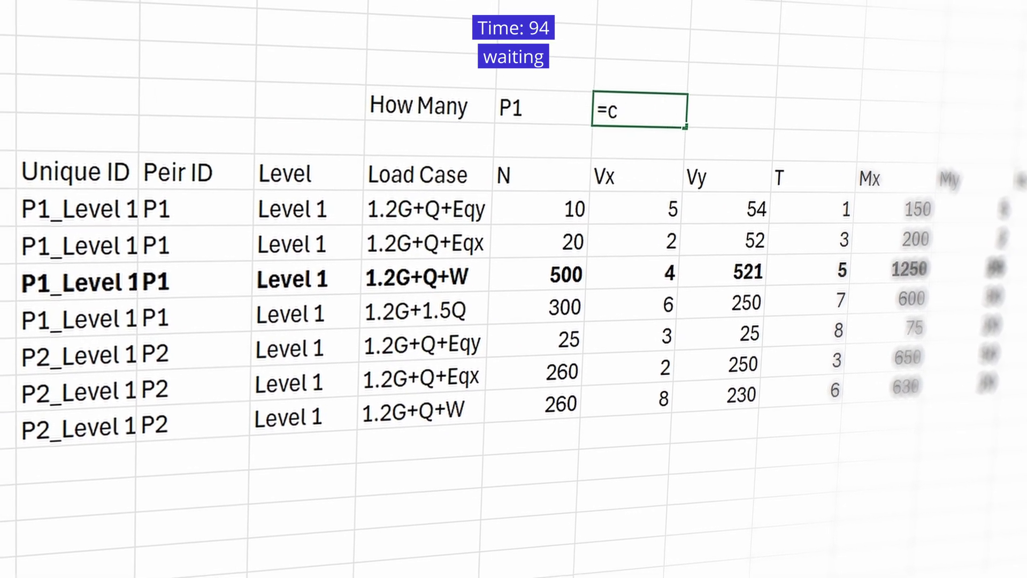
{"action": "type", "text": "ountif("}
{"action": "left_click_drag", "start_coordinate": [177, 208], "coordinate": [225, 423]}
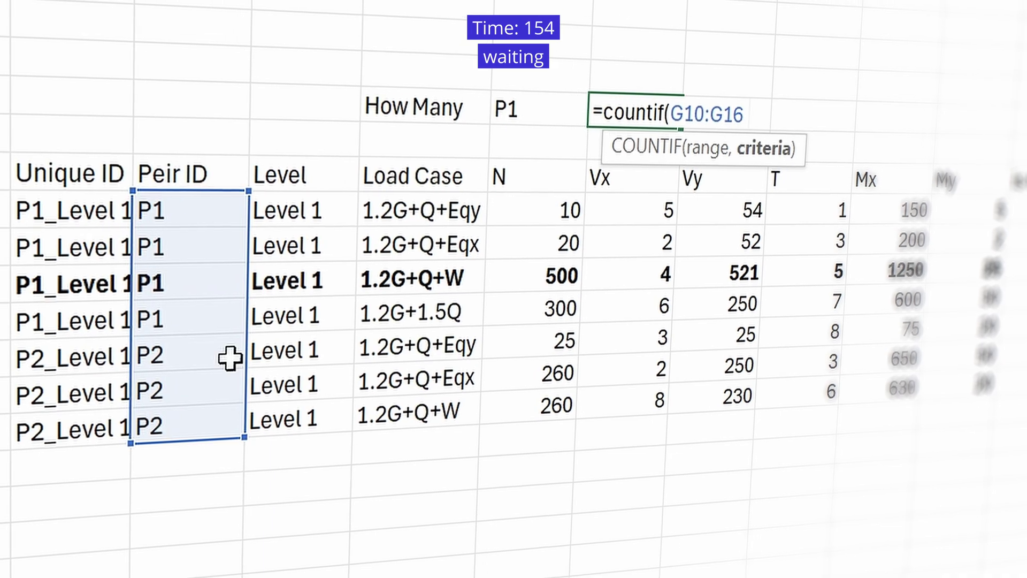
{"action": "type", "text": ","}
{"action": "left_click", "coordinate": [530, 107]}
{"action": "key", "text": "Return"}
Add an 'if not blank' row counting non-empty pier IDs with COUNTIF(G10:G29,"<>"), giving 7
{"action": "key", "text": "Up"}
{"action": "key", "text": "shift+Right"}
{"action": "key", "text": "shift+Right"}
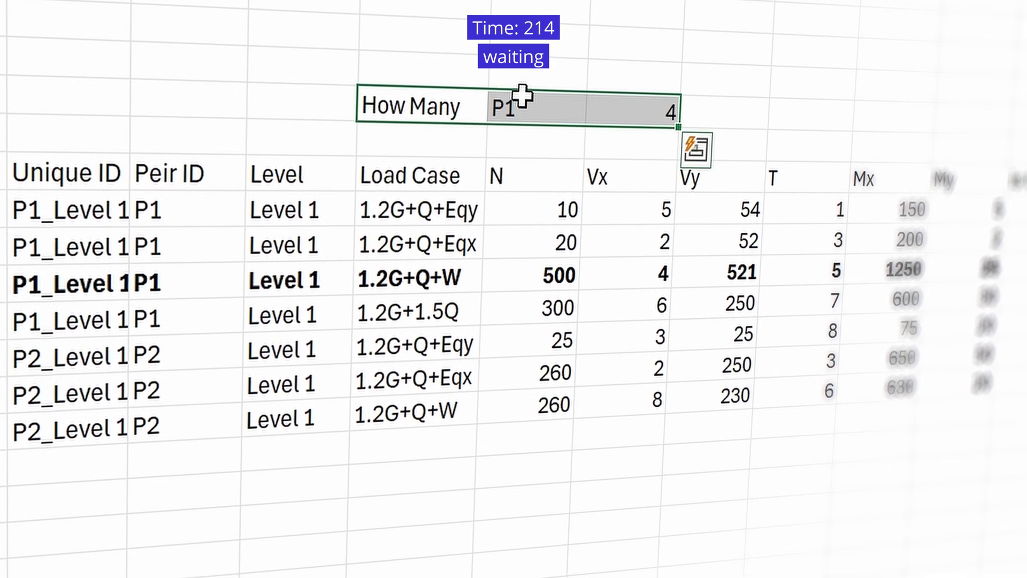
{"action": "key", "text": "Down"}
{"action": "key", "text": "Down"}
{"action": "key", "text": "Down"}
{"action": "key", "text": "Up"}
{"action": "key", "text": "Up"}
{"action": "type", "text": "if not blan"}
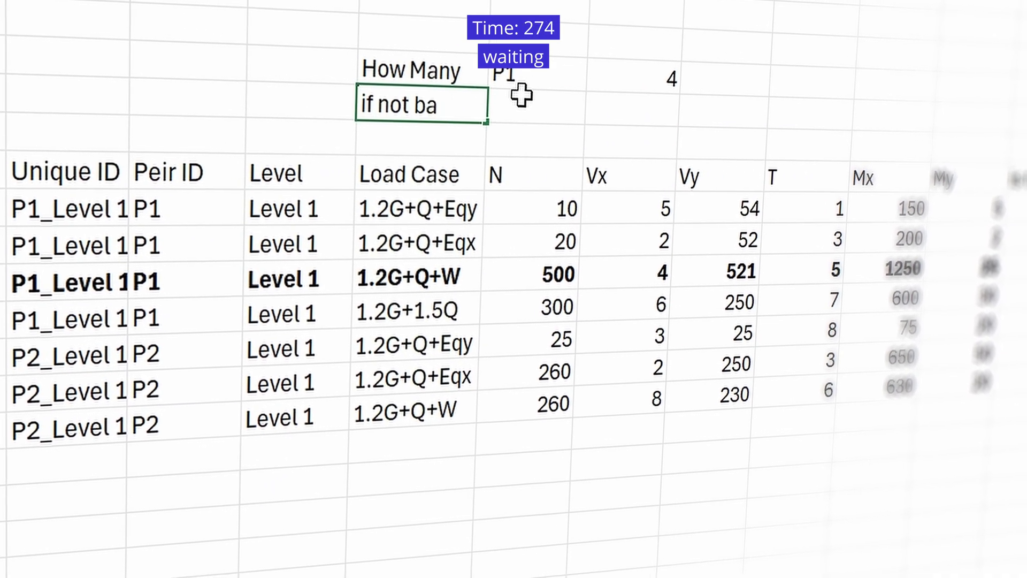
{"action": "type", "text": "k"}
{"action": "key", "text": "Right"}
{"action": "key", "text": "Right"}
{"action": "type", "text": "=countif("}
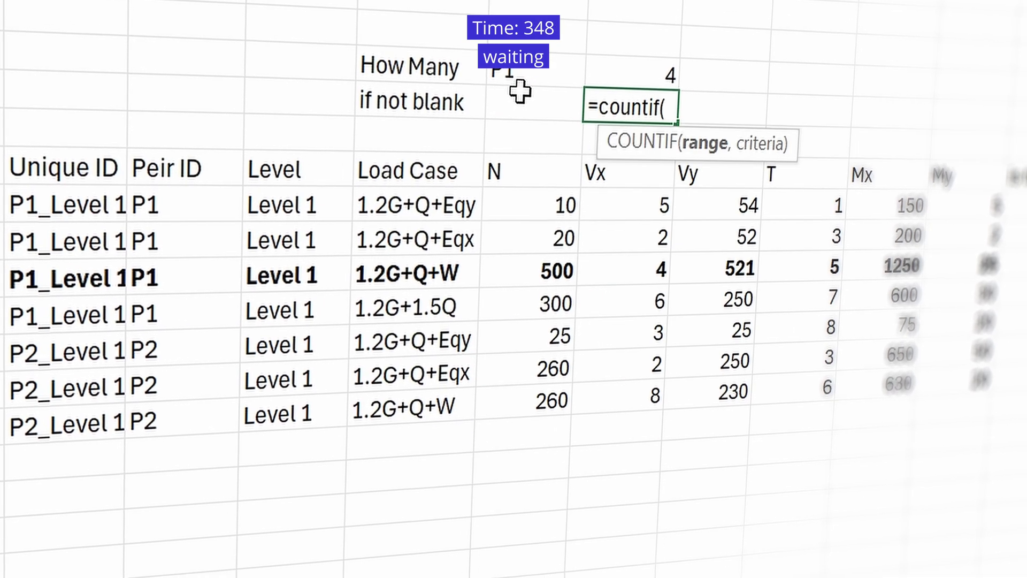
{"action": "left_click_drag", "start_coordinate": [160, 206], "coordinate": [182, 575]}
{"action": "type", "text": ",\"<>"}
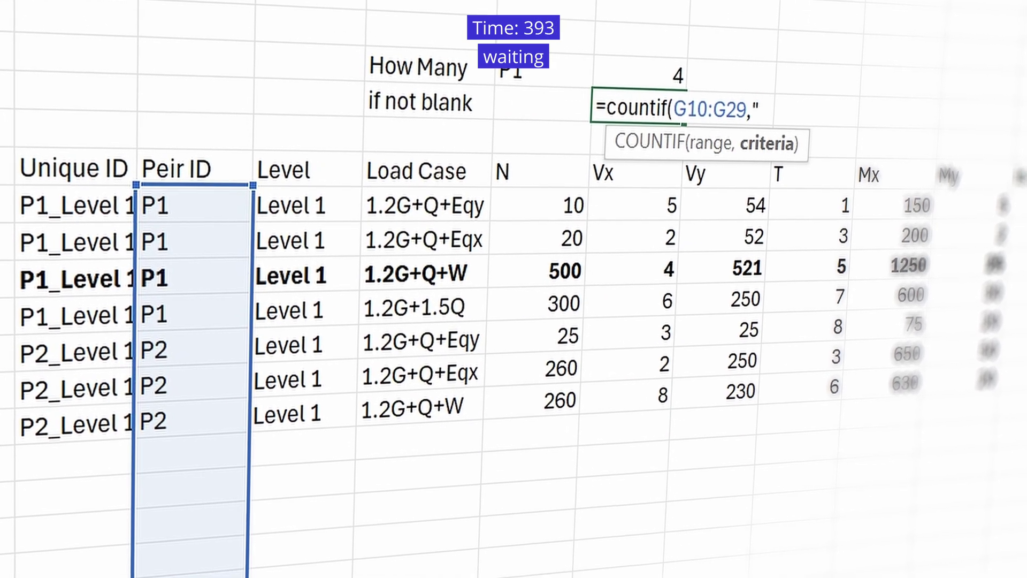
{"action": "type", "text": "\")"}
{"action": "key", "text": "Return"}
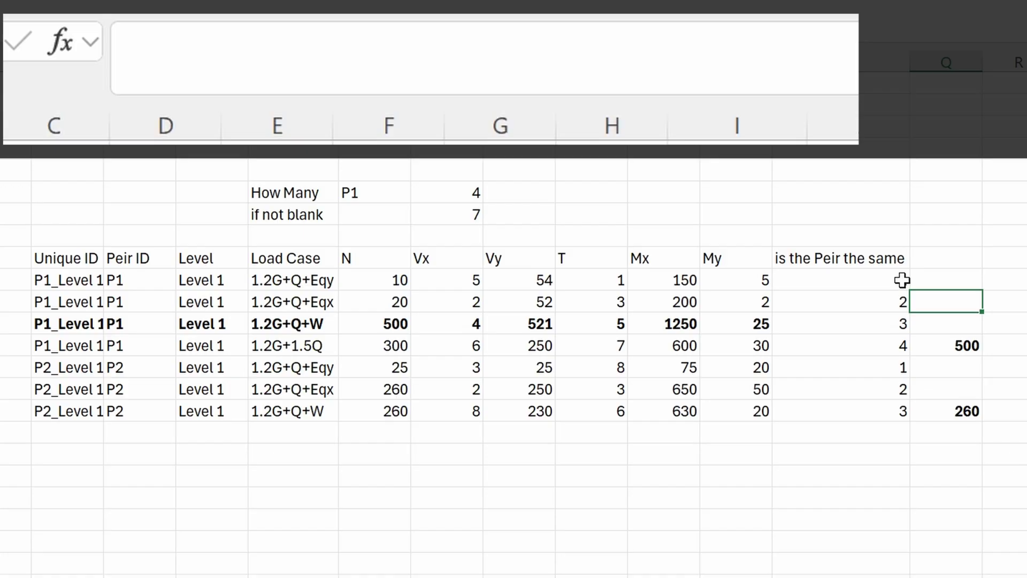
Inspect the P1 maximum OFFSET formula in Q13, leaving it unchanged
{"action": "left_click", "coordinate": [904, 279]}
{"action": "left_click", "coordinate": [958, 346]}
{"action": "left_click", "coordinate": [729, 43]}
{"action": "left_click", "coordinate": [478, 43]}
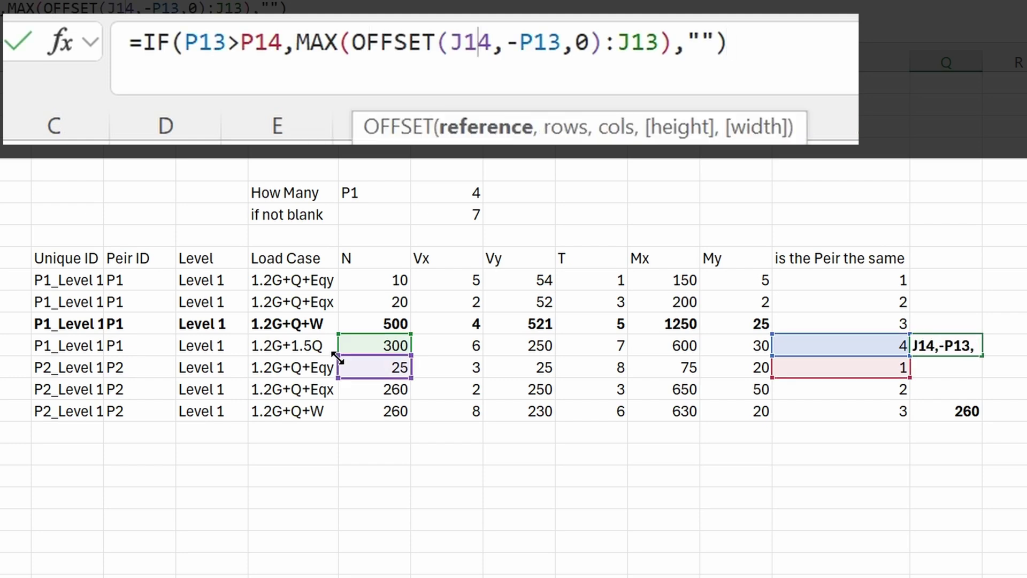
{"action": "key", "text": "Right"}
{"action": "key", "text": "Right"}
{"action": "key", "text": "Right"}
{"action": "key", "text": "Right"}
{"action": "key", "text": "Escape"}
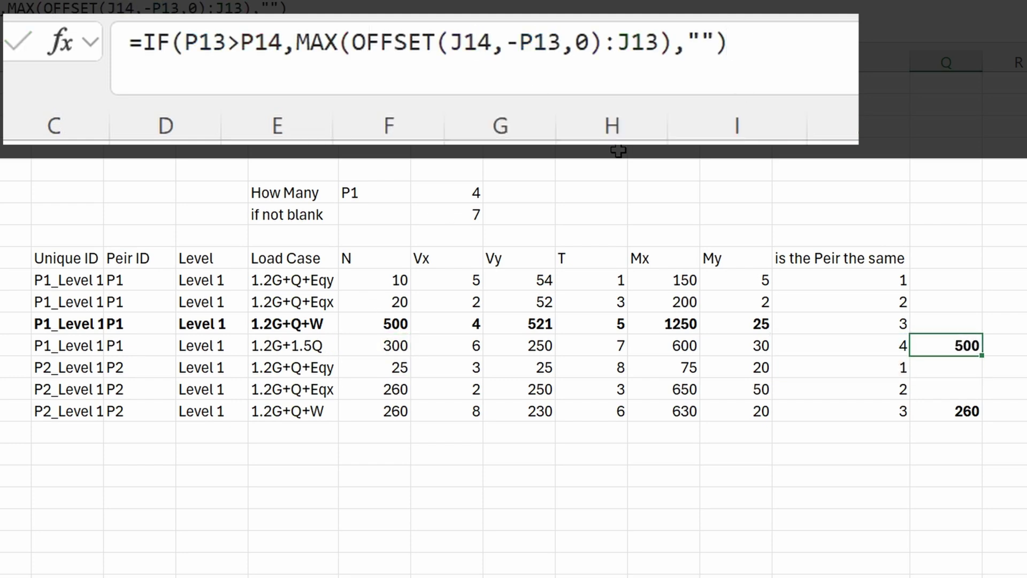
Colour the peak N values 500 and 260 and their per-pier maxima red
{"action": "left_click", "coordinate": [396, 324], "text": "ctrl"}
{"action": "left_click", "coordinate": [947, 411]}
{"action": "left_click_drag", "start_coordinate": [375, 389], "coordinate": [390, 419]}
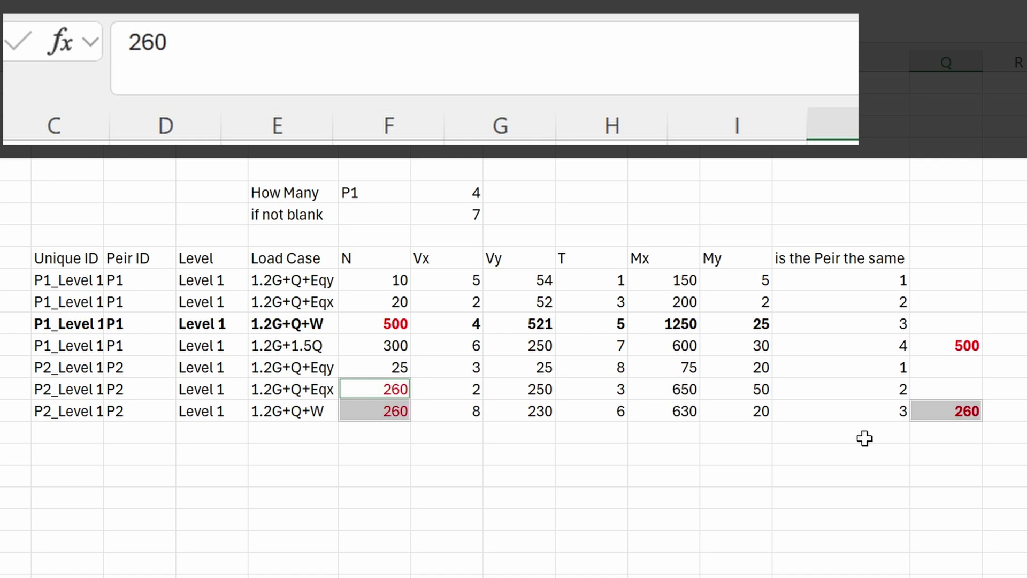
{"action": "left_click", "coordinate": [945, 519]}
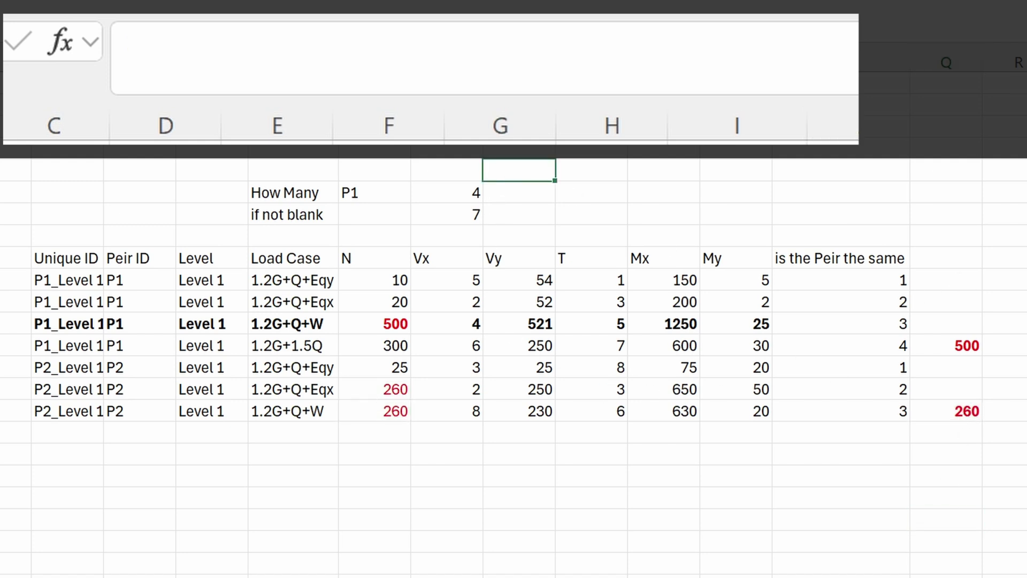
Enter a MATCH finding P1 in the Peir ID column G10:G16
{"action": "type", "text": "matc"}
{"action": "key", "text": "BackSpace"}
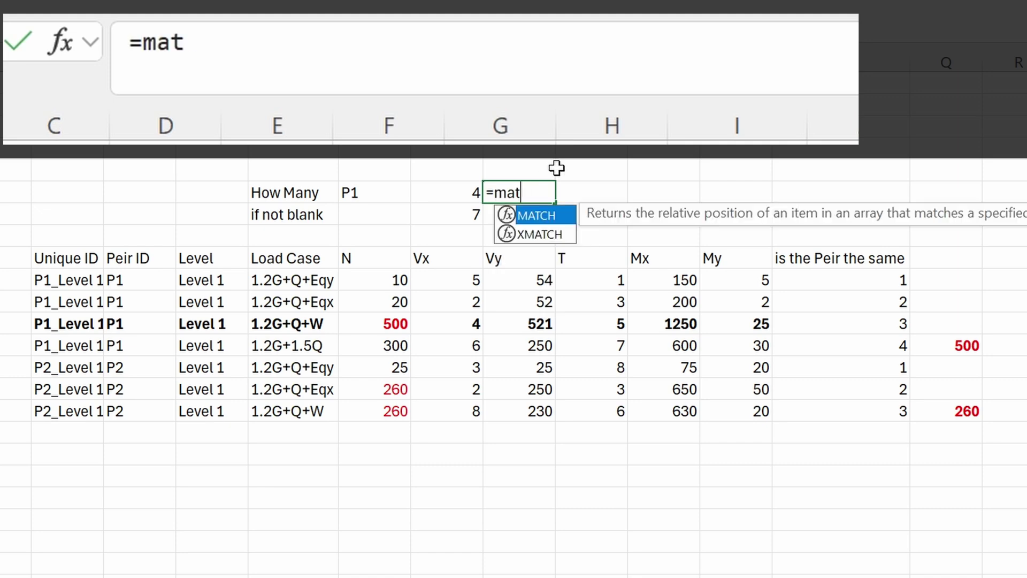
{"action": "type", "text": "h"}
{"action": "key", "text": "BackSpace"}
{"action": "type", "text": "ch)"}
{"action": "key", "text": "BackSpace"}
{"action": "type", "text": "("}
{"action": "left_click", "coordinate": [374, 193]}
{"action": "type", "text": ","}
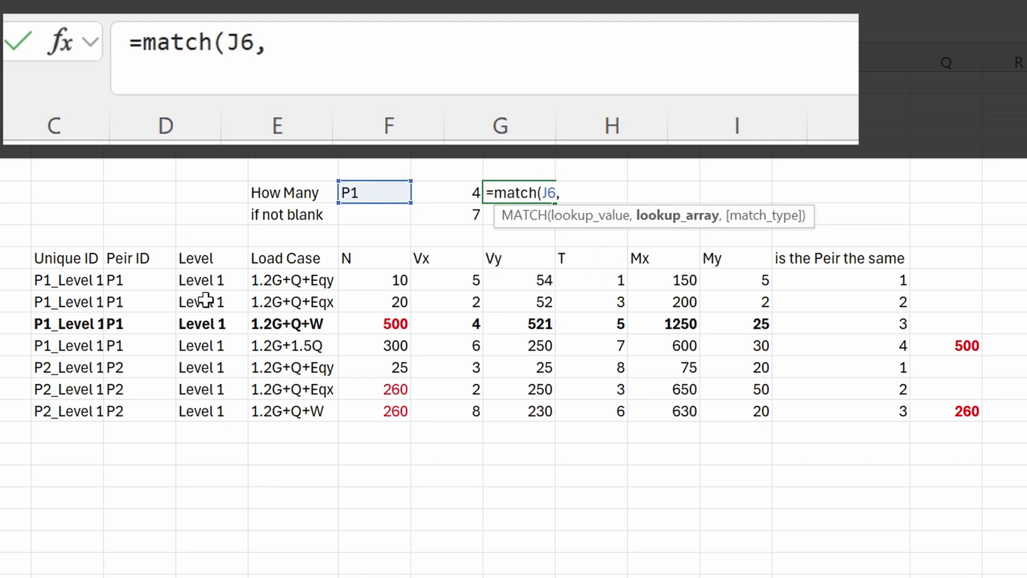
{"action": "left_click_drag", "start_coordinate": [115, 280], "coordinate": [114, 408]}
{"action": "type", "text": ","}
{"action": "key", "text": "Return"}
Wrap it in OFFSET from Q9 plus the P1 count minus 1, returning 500
{"action": "key", "text": "F2"}
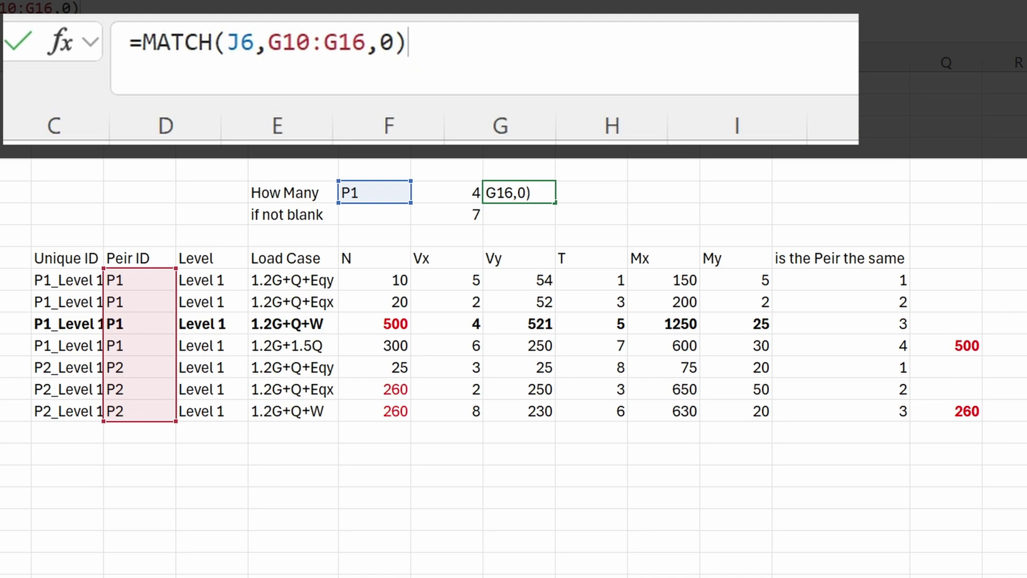
{"action": "type", "text": "offset("}
{"action": "left_click", "coordinate": [962, 260]}
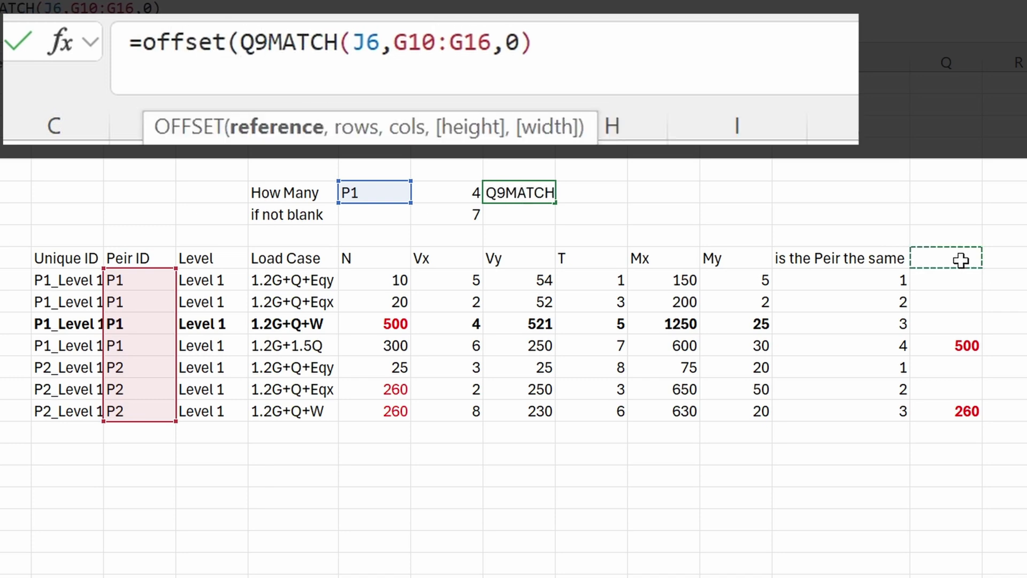
{"action": "type", "text": ","}
{"action": "left_click", "coordinate": [439, 192]}
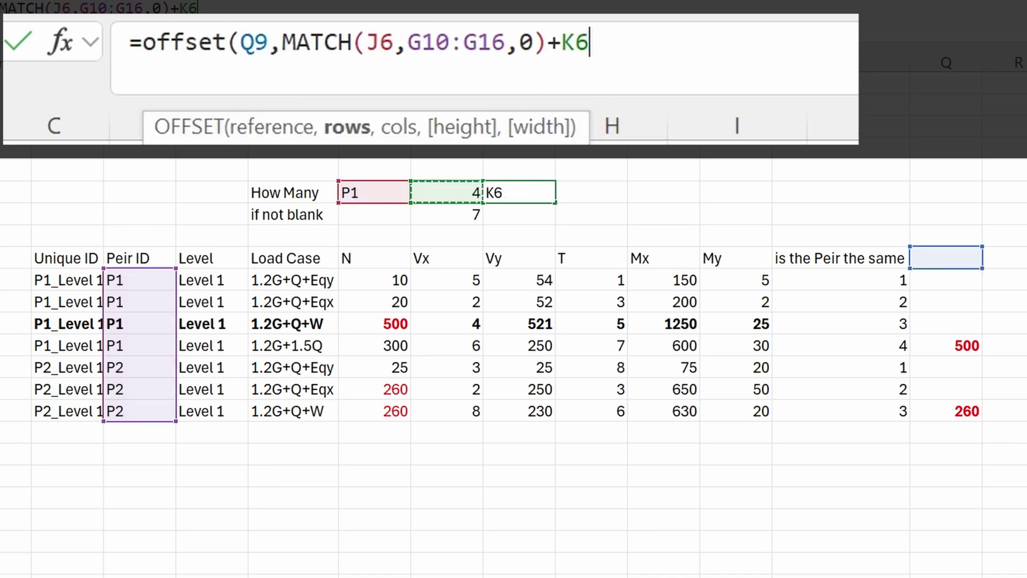
{"action": "type", "text": ",0)"}
{"action": "key", "text": "Return"}
{"action": "key", "text": "F2"}
{"action": "key", "text": "Left"}
{"action": "key", "text": "Left"}
{"action": "key", "text": "Left"}
{"action": "type", "text": "-1"}
{"action": "key", "text": "Return"}
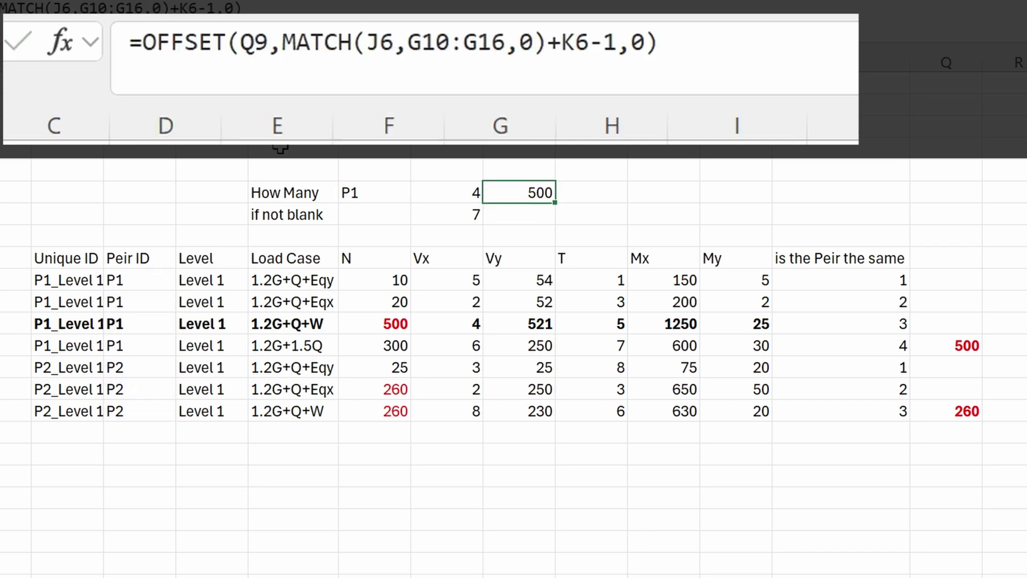
Add a Max heading above the 500 result and check its formula
{"action": "key", "text": "Left"}
{"action": "key", "text": "Left"}
{"action": "key", "text": "Up"}
{"action": "key", "text": "Right"}
{"action": "key", "text": "Right"}
{"action": "key", "text": "Up"}
{"action": "type", "text": "Max"}
{"action": "key", "text": "Down"}
{"action": "key", "text": "Left"}
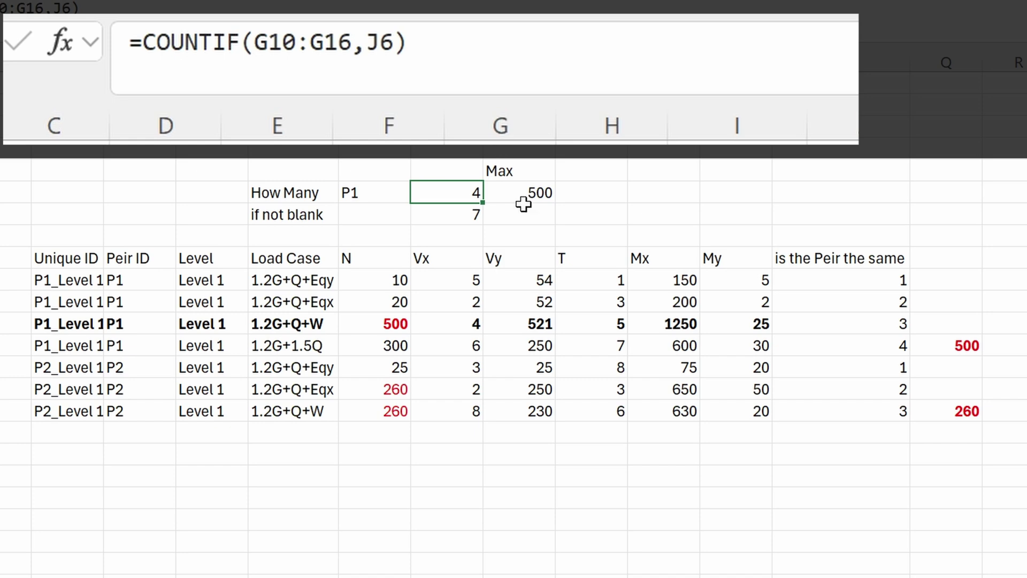
{"action": "key", "text": "Right"}
{"action": "key", "text": "F2"}
{"action": "key", "text": "Escape"}
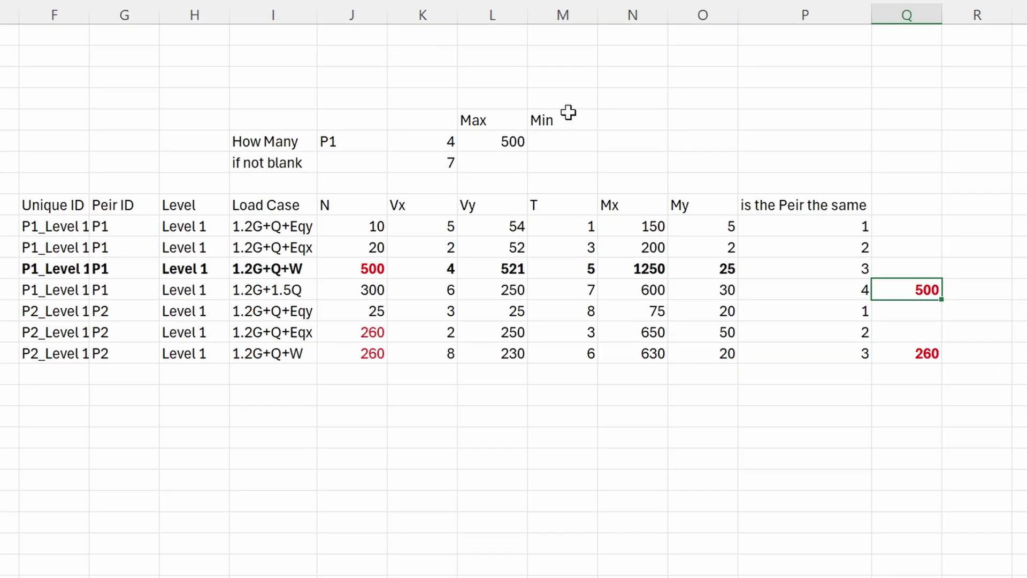
Write the per-pier MIN formula in R13 and fill it to R16, giving 10 and 25
{"action": "key", "text": "F2"}
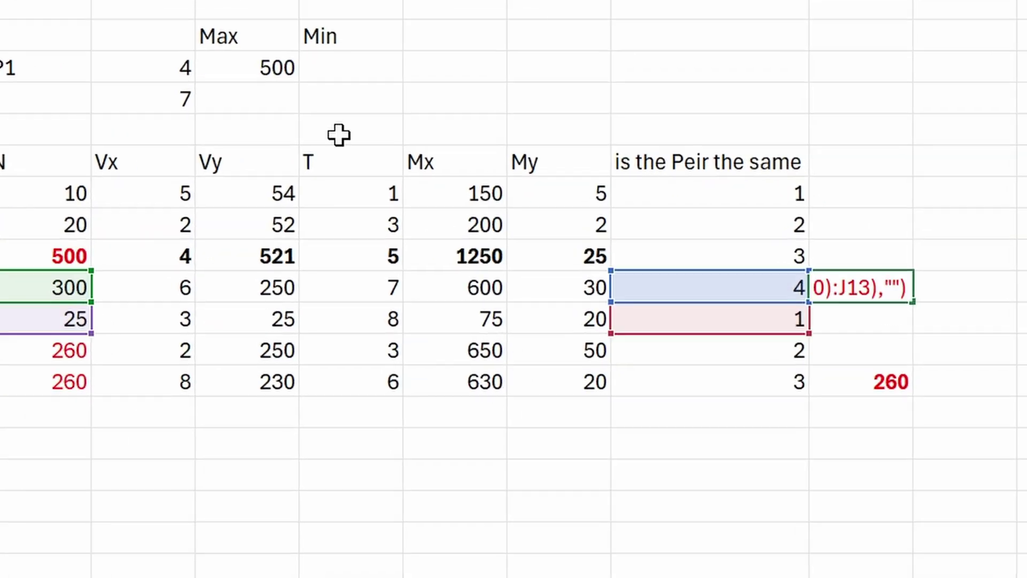
{"action": "key", "text": "Tab"}
{"action": "type", "text": "=IF(P13=P14,MAX("}
{"action": "key", "text": "BackSpace"}
{"action": "key", "text": "BackSpace"}
{"action": "key", "text": "BackSpace"}
{"action": "key", "text": "BackSpace"}
{"action": "type", "text": "Min("}
{"action": "key", "text": "Return"}
{"action": "key", "text": "Return"}
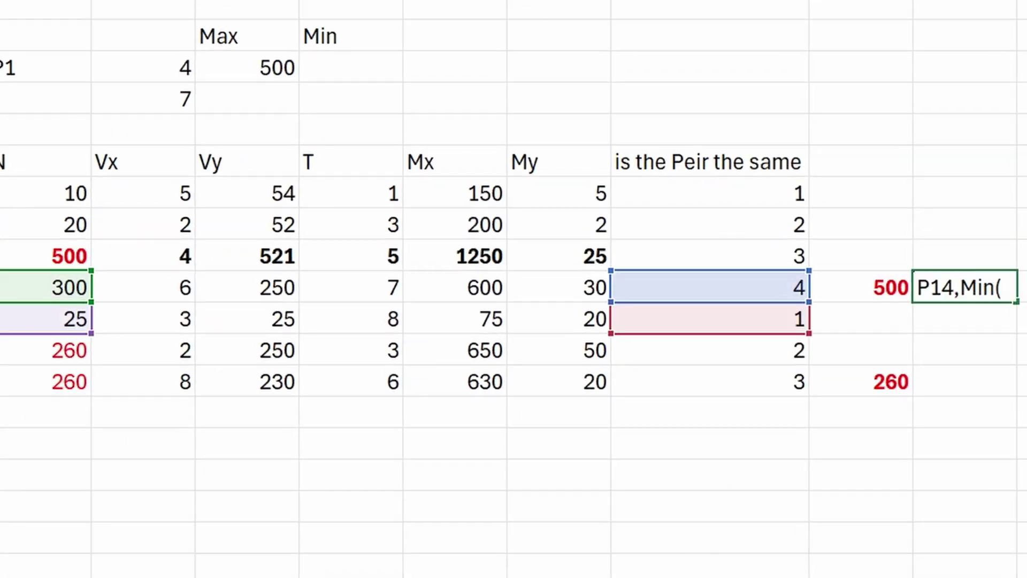
{"action": "key", "text": "ctrl+Return"}
{"action": "left_click_drag", "start_coordinate": [1016, 302], "coordinate": [1018, 381]}
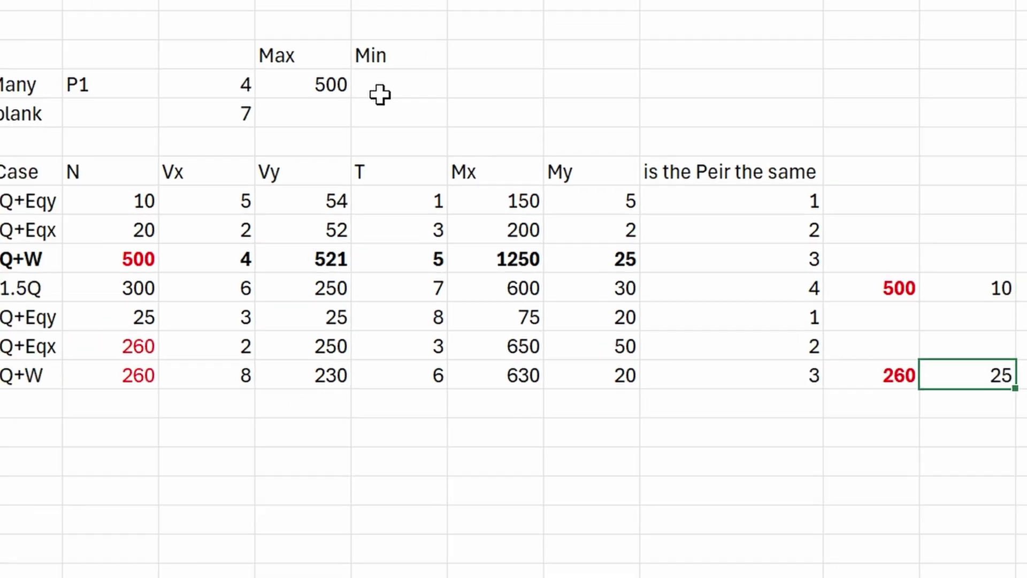
{"action": "left_click", "coordinate": [380, 94]}
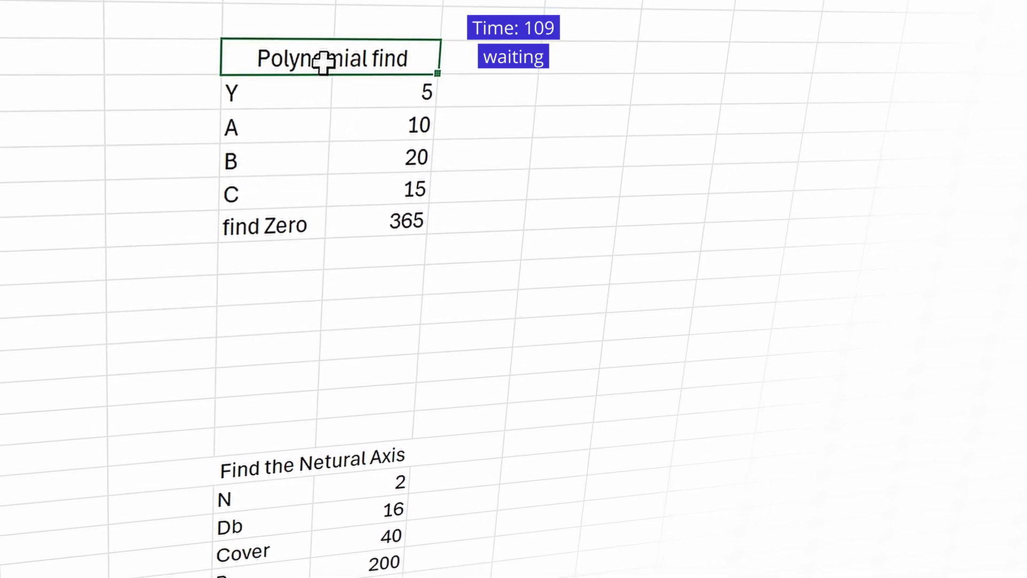
Select the cell below Ns in the Find the Netural Axis block for a new formula
{"action": "left_click", "coordinate": [527, 395]}
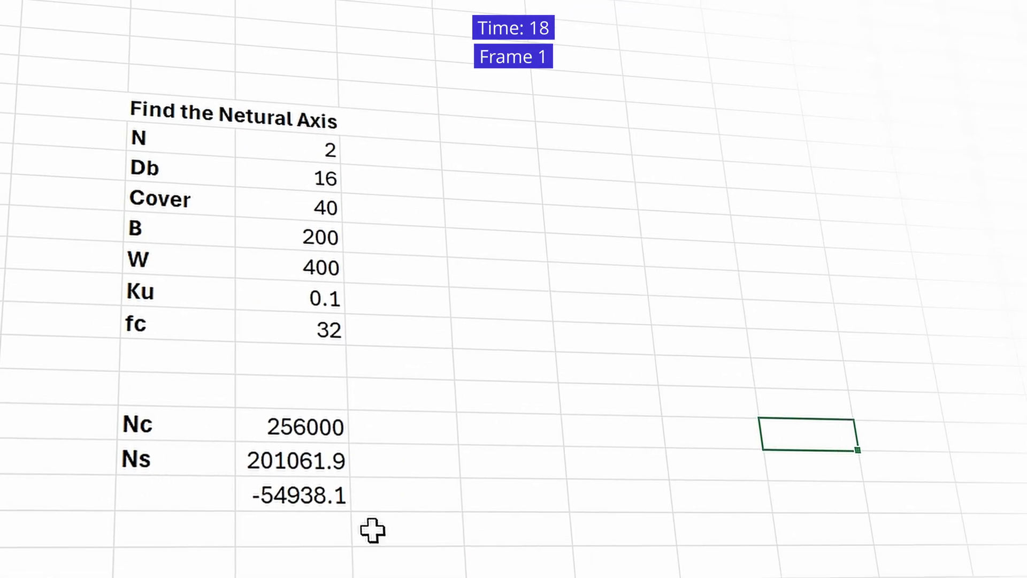
Label the -54938.1 row '=o' and begin an IF formula returning "balanced" or "unbalanced" when F39=0
{"action": "left_click", "coordinate": [183, 495]}
{"action": "type", "text": "="}
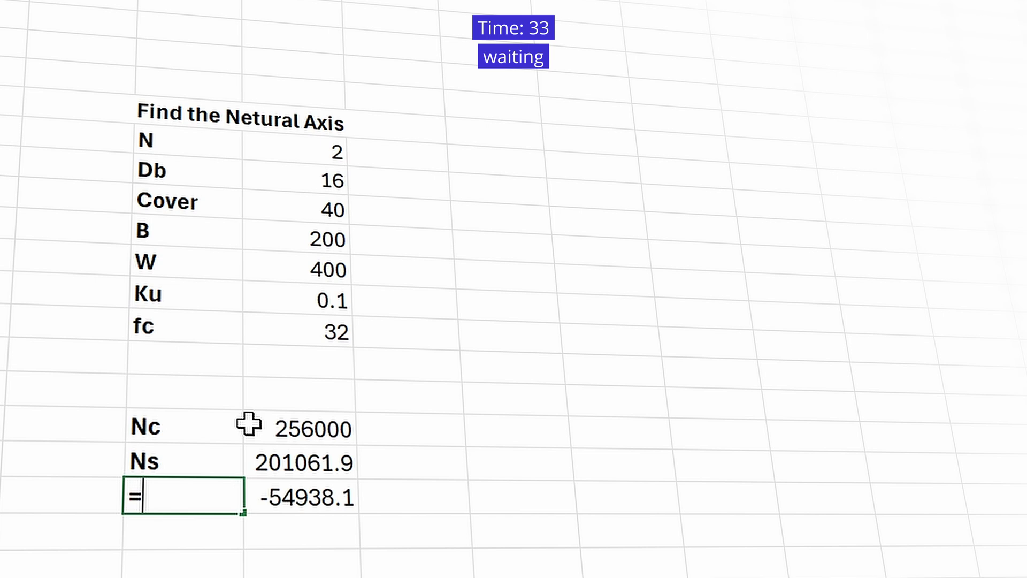
{"action": "type", "text": "o"}
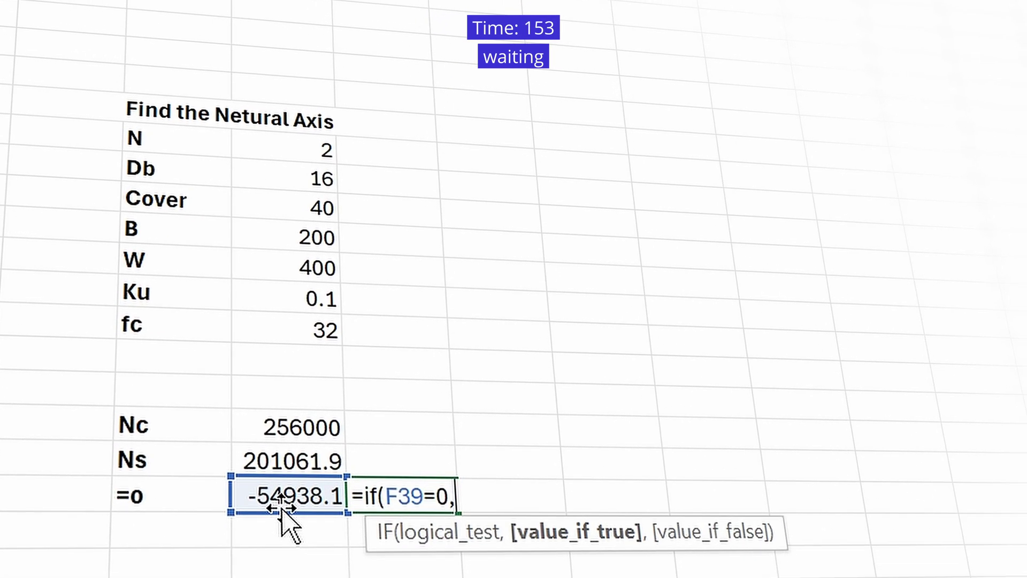
{"action": "type", "text": "balanced\",\""}
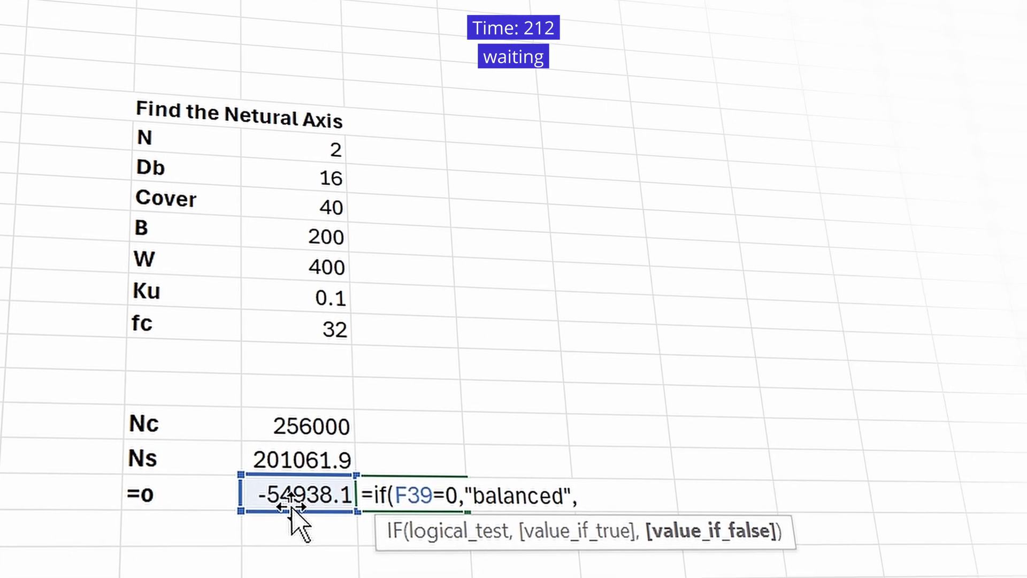
{"action": "type", "text": "unb"}
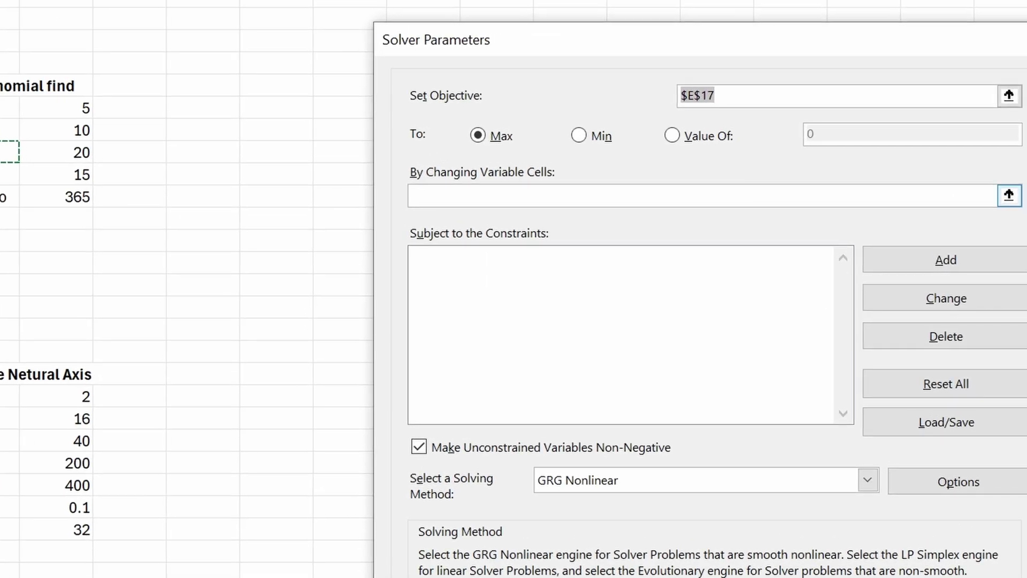
Run Solver with objective $F$39 equal to 0 by changing $F$33, and keep the solution
{"action": "left_click", "coordinate": [1009, 95]}
{"action": "left_click", "coordinate": [53, 197]}
{"action": "key", "text": "Return"}
{"action": "left_click", "coordinate": [1008, 196]}
{"action": "left_click", "coordinate": [54, 108]}
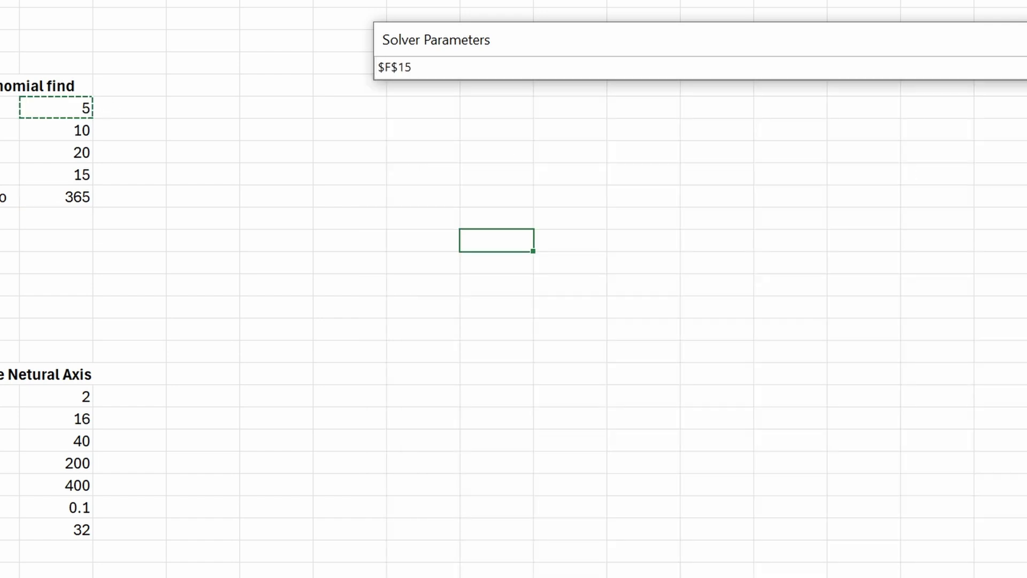
{"action": "key", "text": "Return"}
{"action": "key", "text": "Return"}
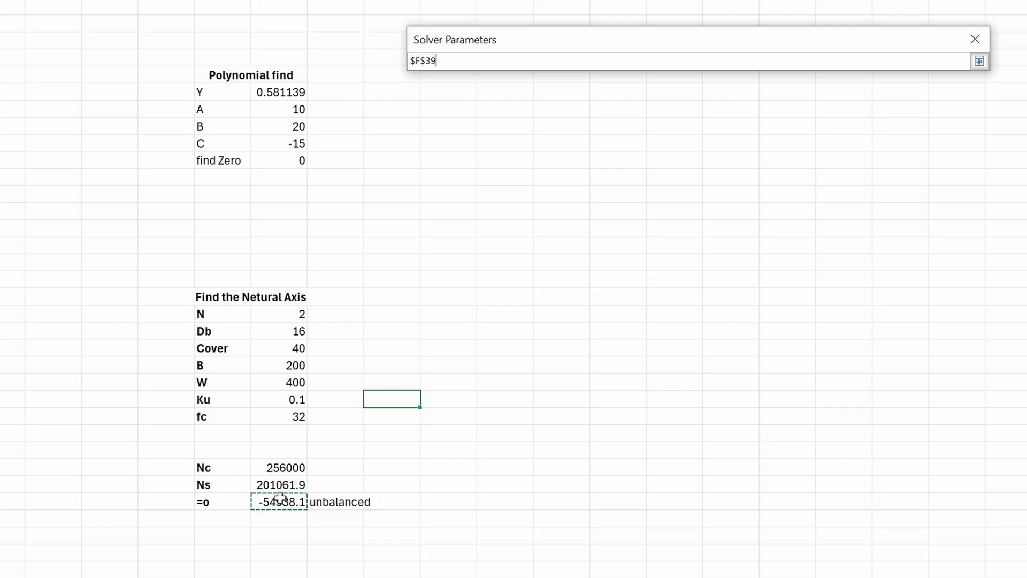
{"action": "key", "text": "Return"}
{"action": "left_click", "coordinate": [897, 161]}
{"action": "left_click", "coordinate": [289, 399]}
{"action": "key", "text": "Return"}
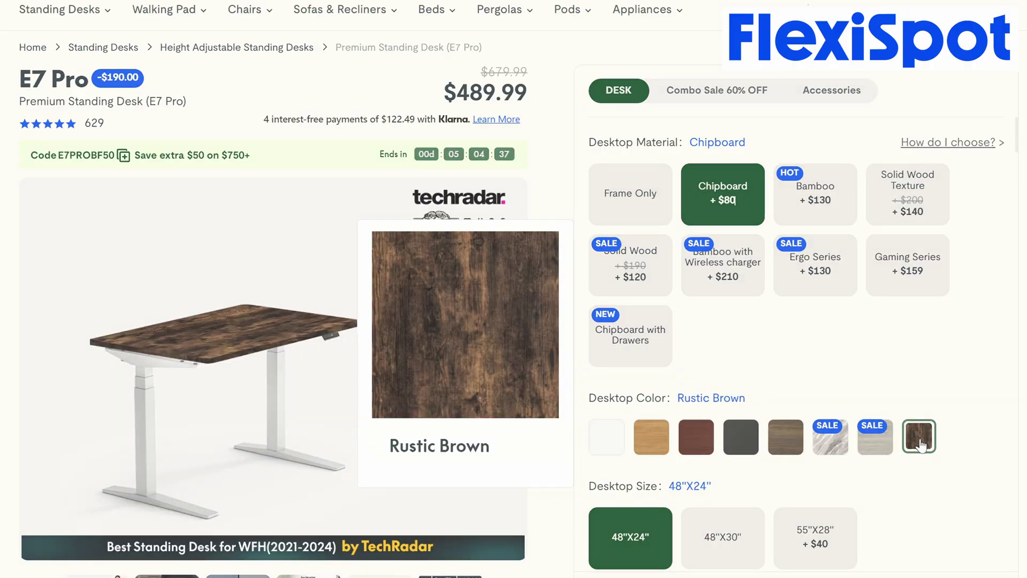
Preview the E7 Pro in Solid Wood, Bamboo with Wireless charger, Ergo Series and Gaming Series tops
{"action": "left_click", "coordinate": [816, 193]}
{"action": "left_click", "coordinate": [940, 222]}
{"action": "left_click", "coordinate": [632, 266]}
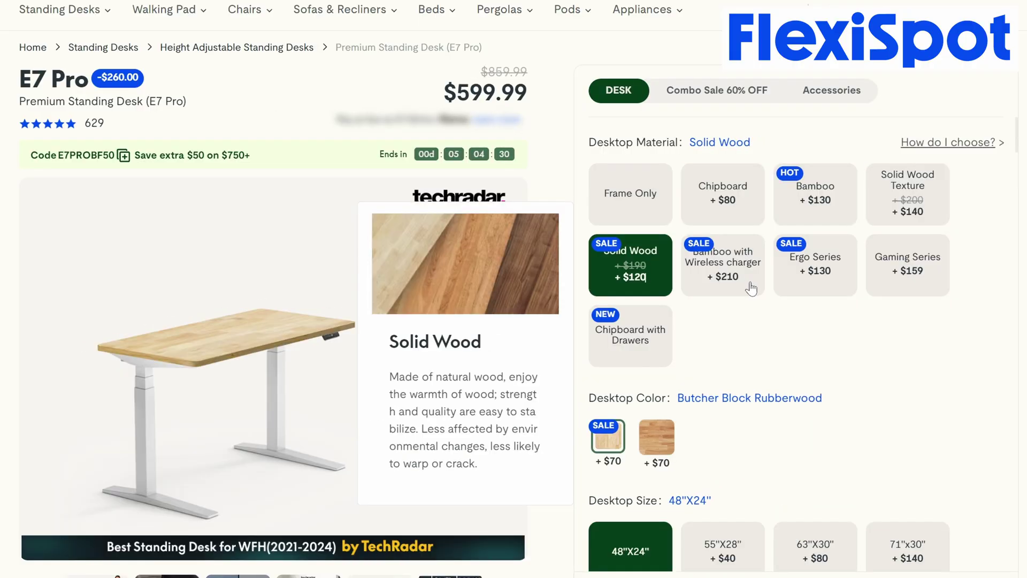
{"action": "left_click", "coordinate": [752, 289]}
{"action": "left_click", "coordinate": [815, 268]}
{"action": "left_click", "coordinate": [908, 268]}
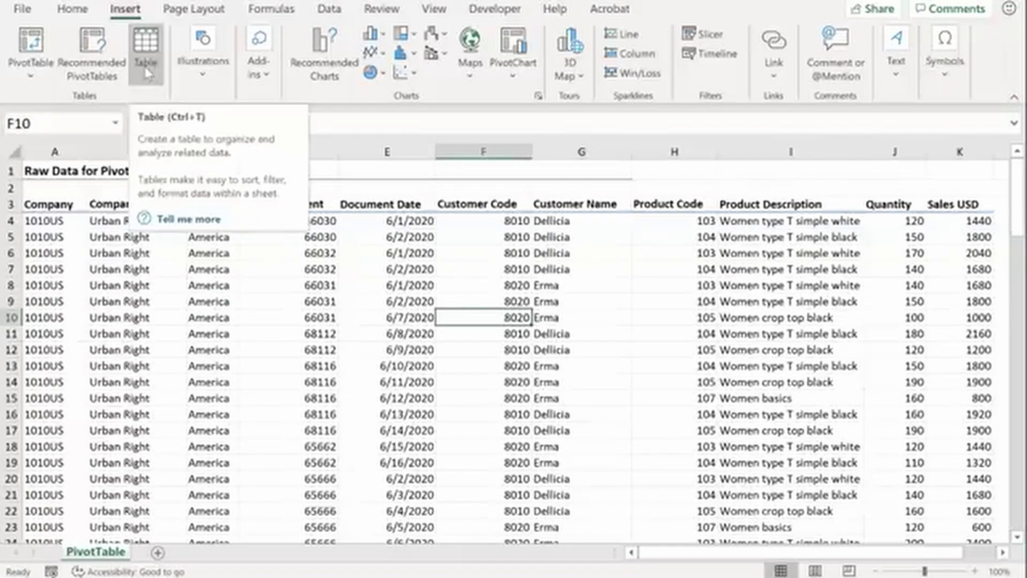
Convert the sales data into a table named TSales with no table style
{"action": "key", "text": "ctrl+t"}
{"action": "left_click", "coordinate": [535, 277]}
{"action": "scroll", "coordinate": [737, 242], "scroll_direction": "up", "scroll_amount": 1}
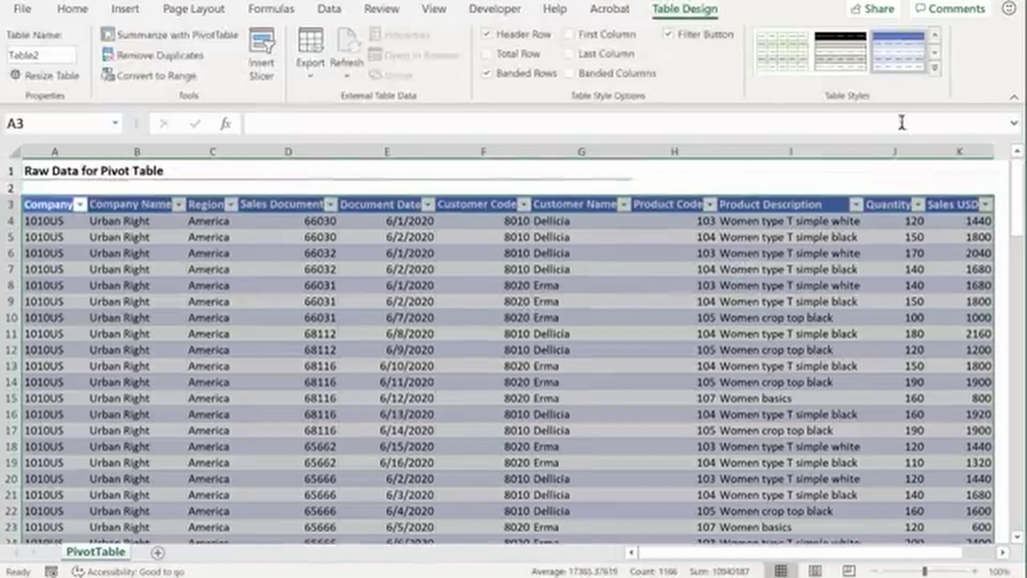
{"action": "left_click", "coordinate": [935, 68]}
{"action": "left_click", "coordinate": [782, 73]}
{"action": "left_click", "coordinate": [508, 269]}
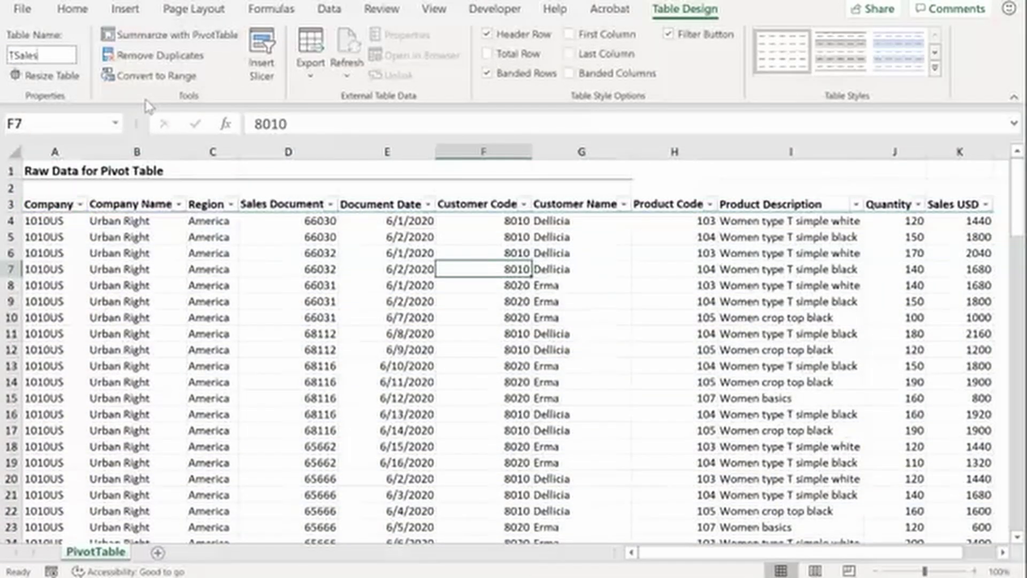
{"action": "key", "text": "Left"}
{"action": "key", "text": "Left"}
{"action": "key", "text": "Up"}
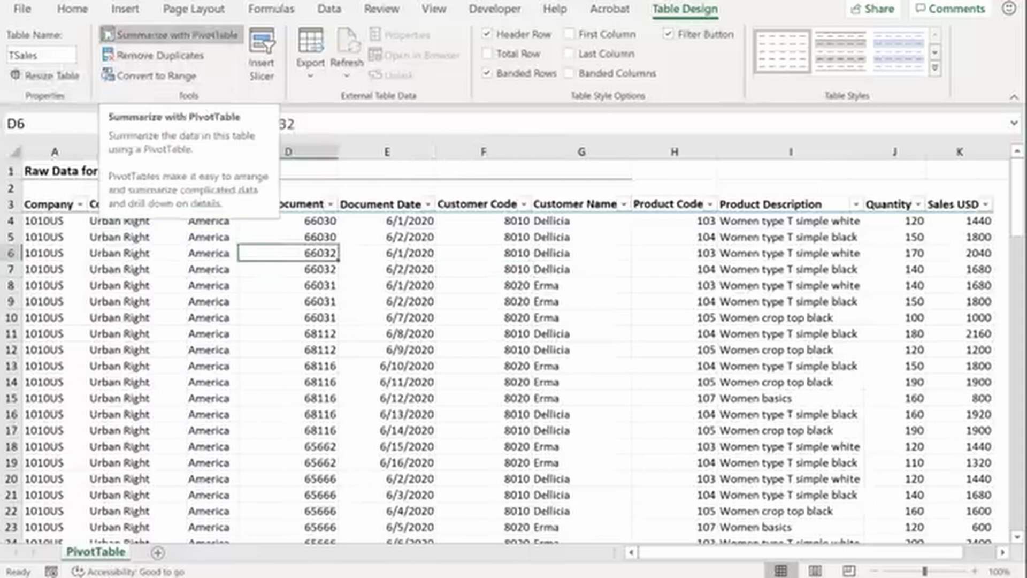
Insert the recommended Sum of Sales USD by Customer Name PivotTable and drag Region toward the rows
{"action": "left_click", "coordinate": [123, 34]}
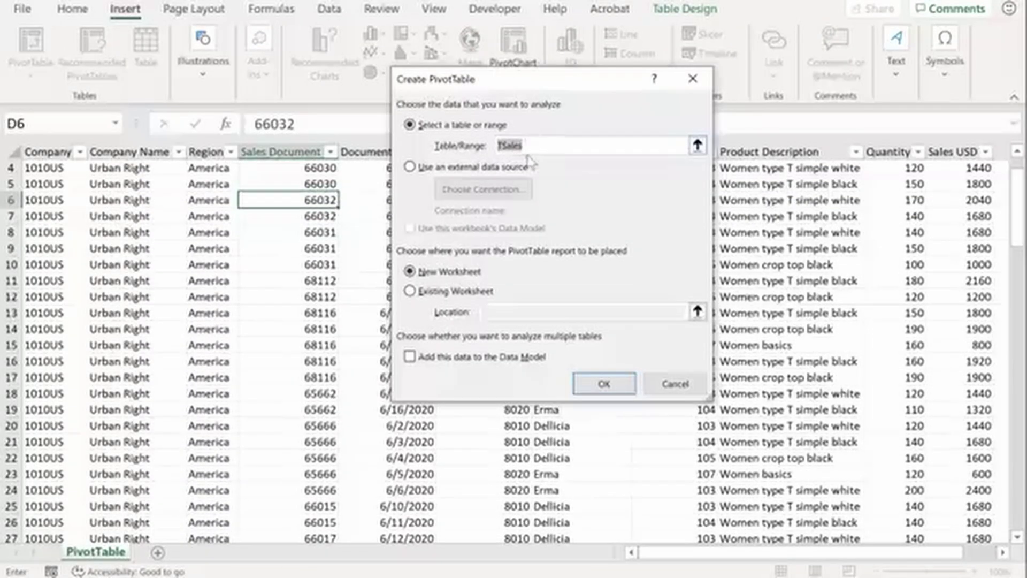
{"action": "left_click", "coordinate": [675, 384]}
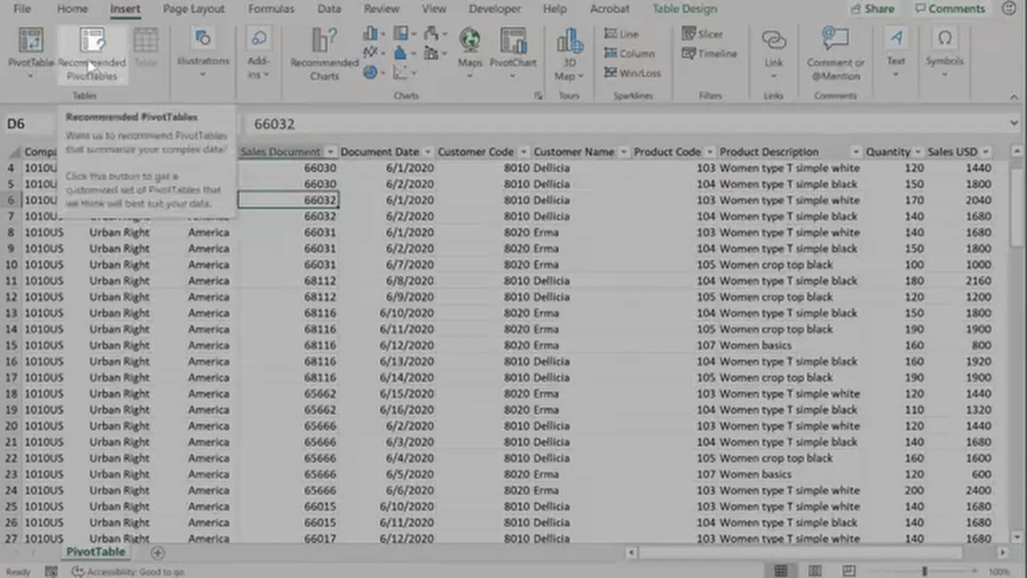
{"action": "left_click", "coordinate": [87, 57]}
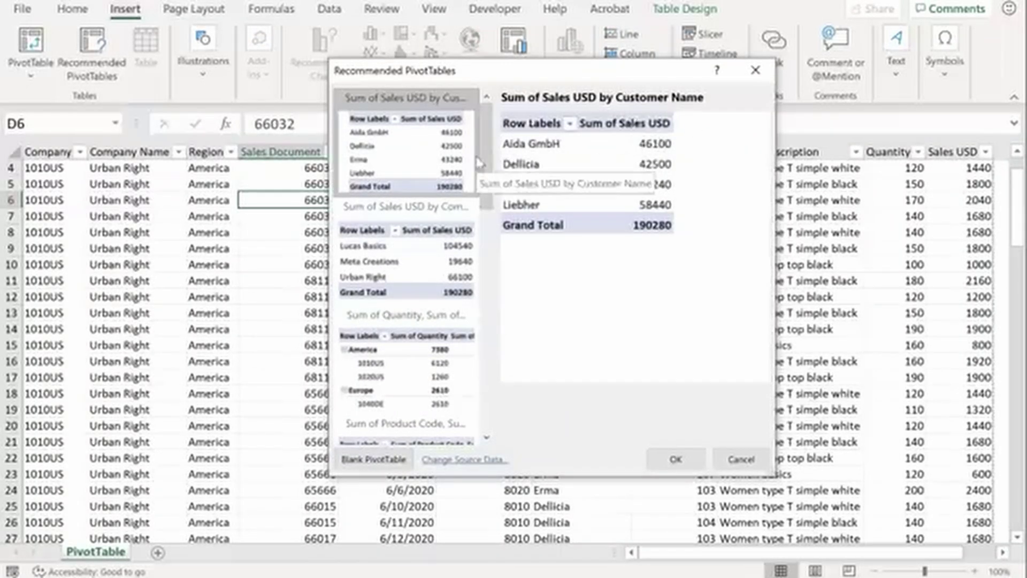
{"action": "key", "text": "Return"}
{"action": "left_click", "coordinate": [156, 236]}
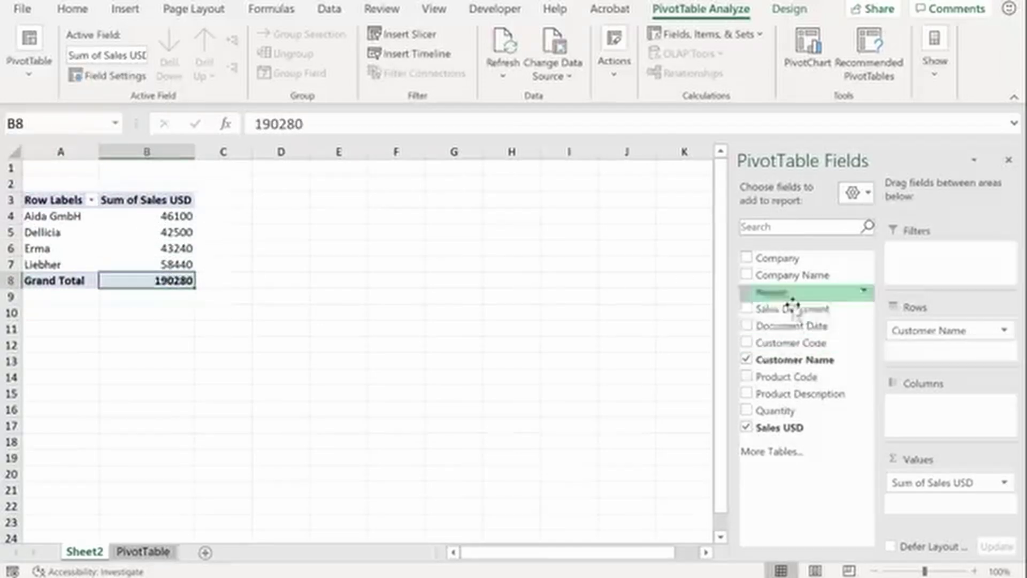
{"action": "left_click_drag", "start_coordinate": [792, 305], "coordinate": [928, 334]}
Switch the PivotTable field list to stacked sections, then back to side-by-side
{"action": "left_click", "coordinate": [856, 193]}
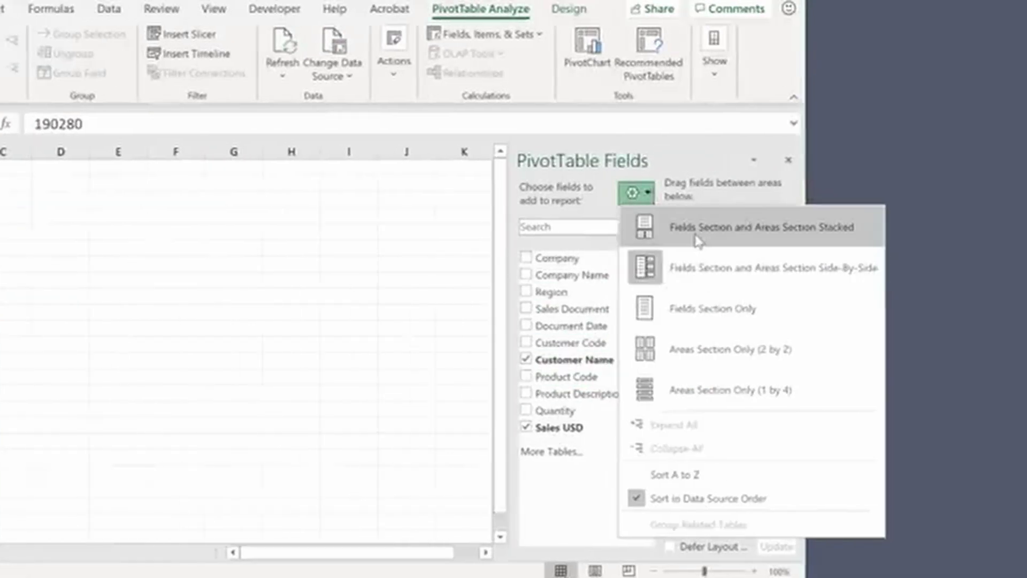
{"action": "left_click", "coordinate": [681, 224]}
{"action": "left_click", "coordinate": [775, 190]}
{"action": "left_click", "coordinate": [809, 266]}
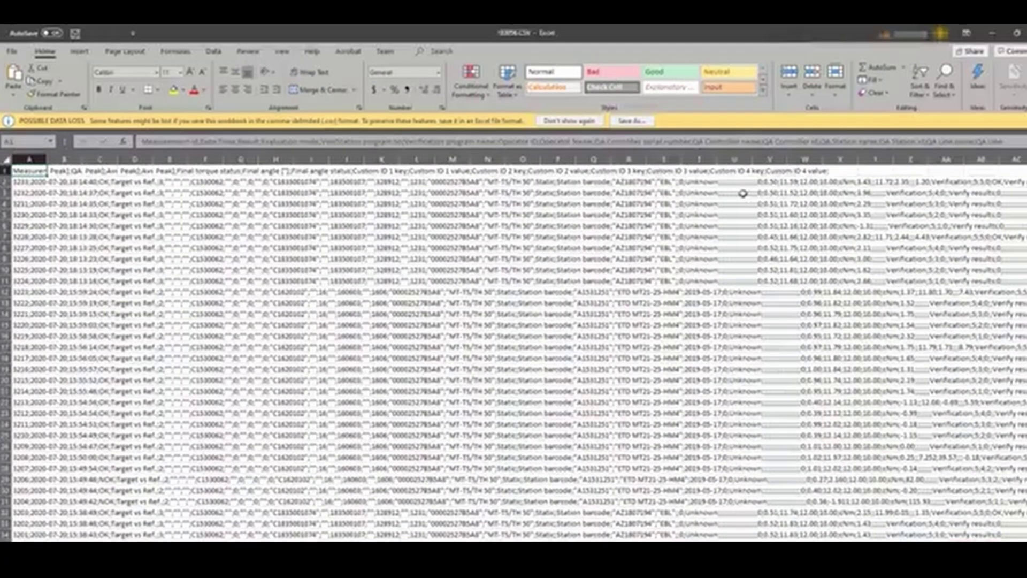
Close the measurement CSV without saving and go to the list of files to open
{"action": "left_click", "coordinate": [32, 182]}
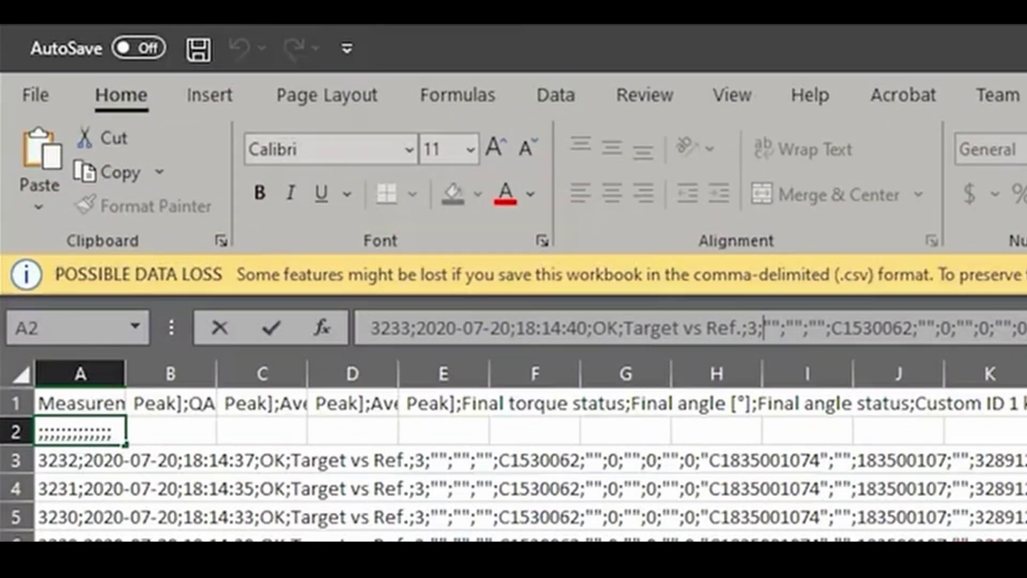
{"action": "key", "text": "ctrl+w"}
{"action": "left_click", "coordinate": [532, 330]}
{"action": "left_click", "coordinate": [11, 50]}
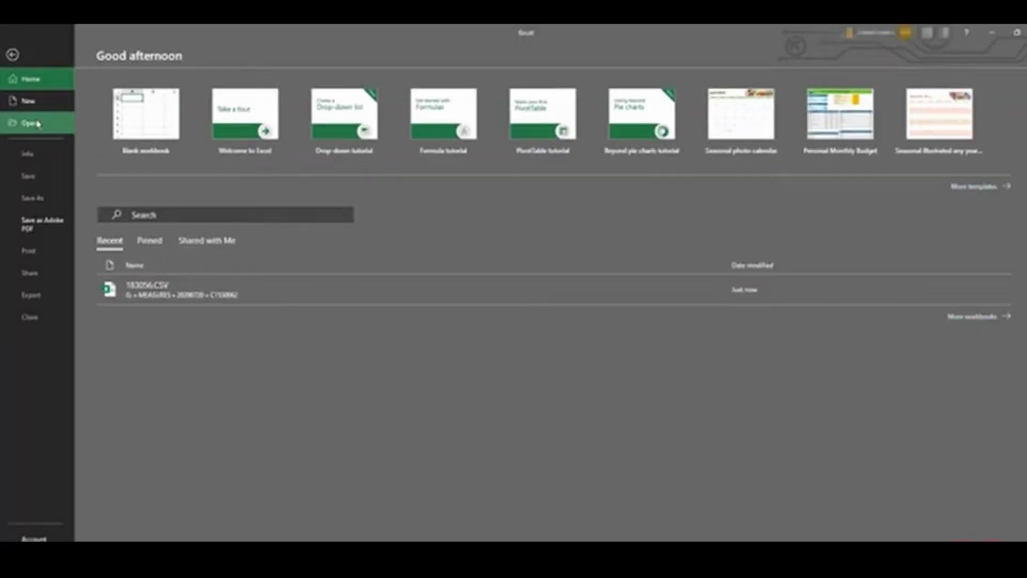
{"action": "left_click", "coordinate": [30, 124]}
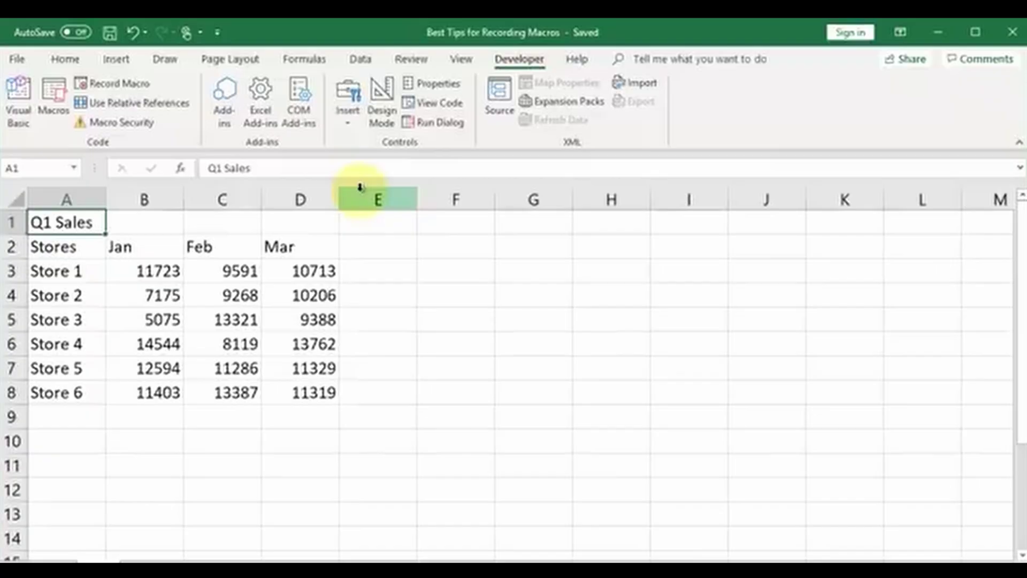
Start recording a macro, dismiss the invalid-name error, and retype the name starting 'Basi'
{"action": "left_click", "coordinate": [116, 82]}
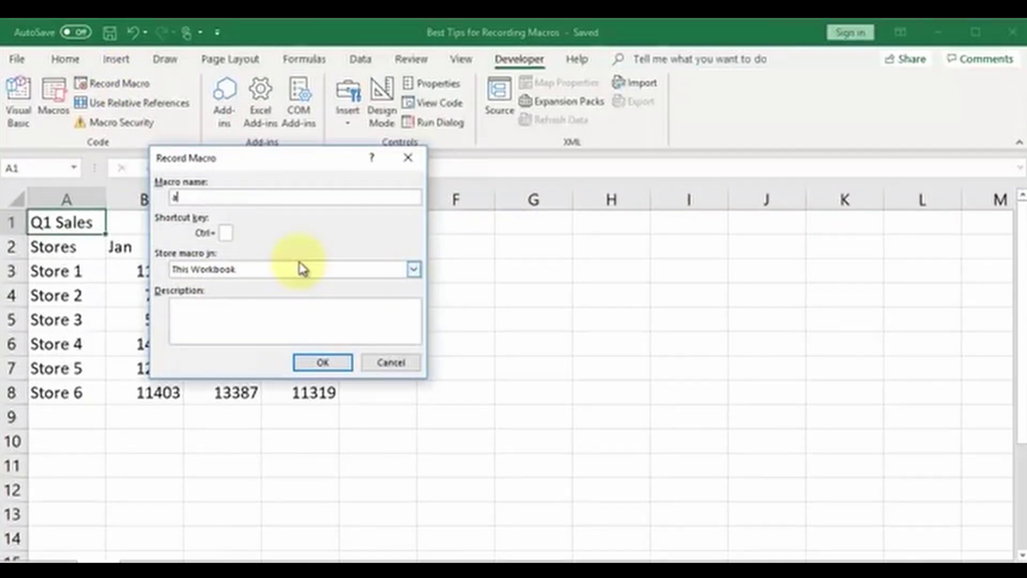
{"action": "left_click", "coordinate": [308, 364]}
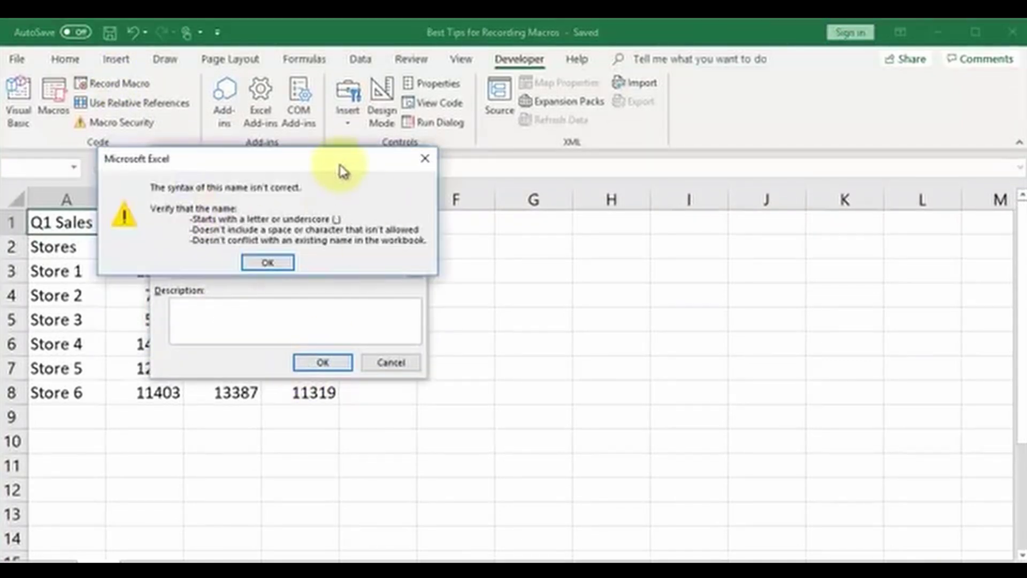
{"action": "left_click", "coordinate": [423, 165]}
{"action": "type", "text": "Basi"}
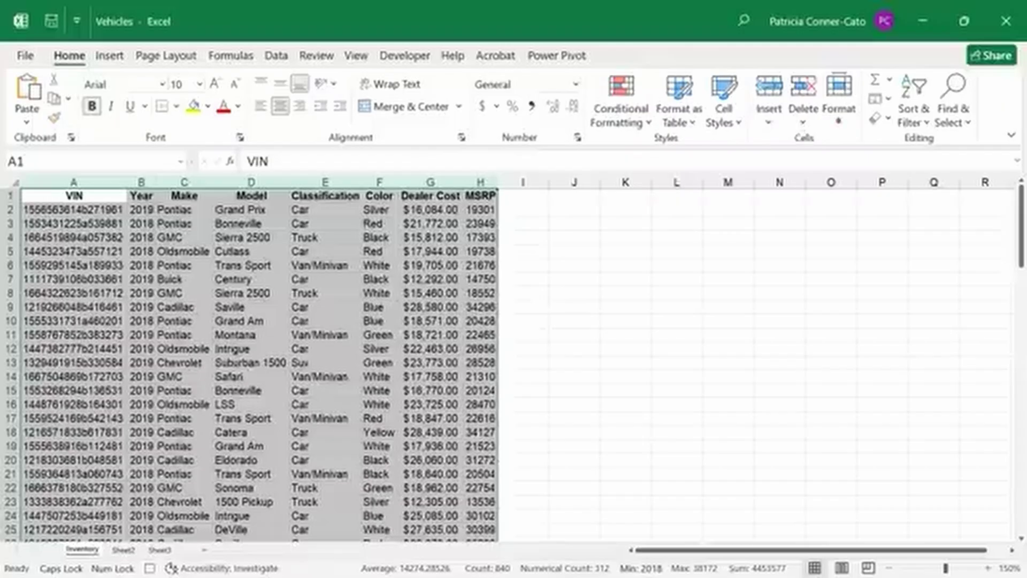
Apply Format > AutoFit Column Width to the selected Vehicles inventory columns
{"action": "left_click", "coordinate": [838, 107]}
{"action": "left_click", "coordinate": [878, 223]}
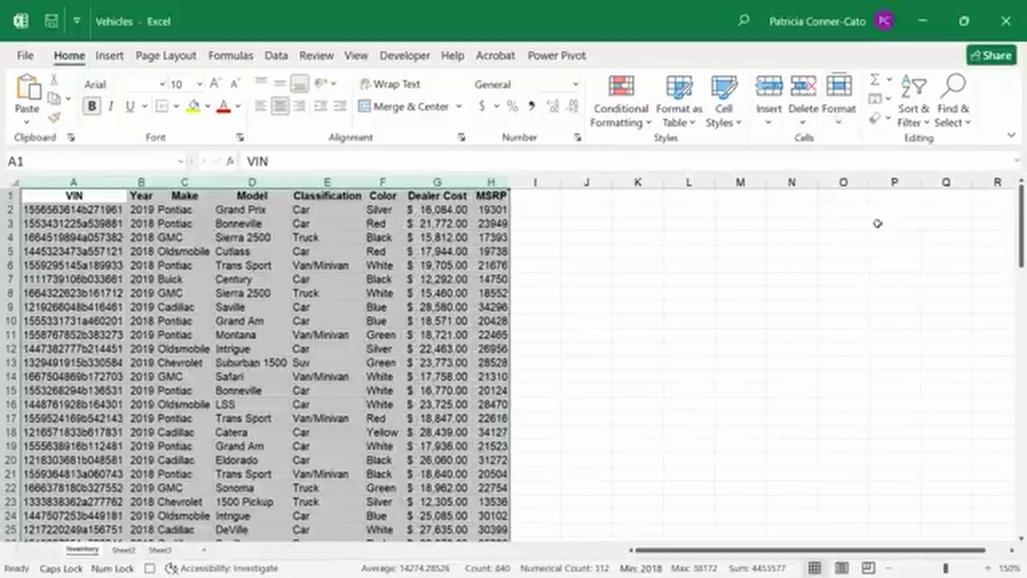